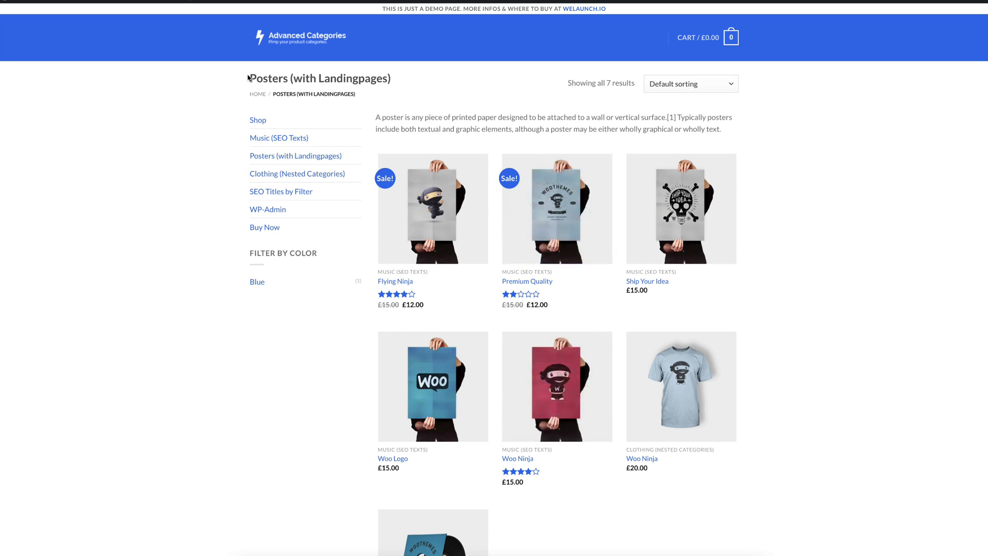
Step: Review the Posters (with Landingpages) title, category description and product list on the storefront
{"action": "left_click_drag", "start_coordinate": [248, 78], "coordinate": [332, 79]}
{"action": "left_click", "coordinate": [331, 79]}
{"action": "left_click_drag", "start_coordinate": [377, 117], "coordinate": [748, 139]}
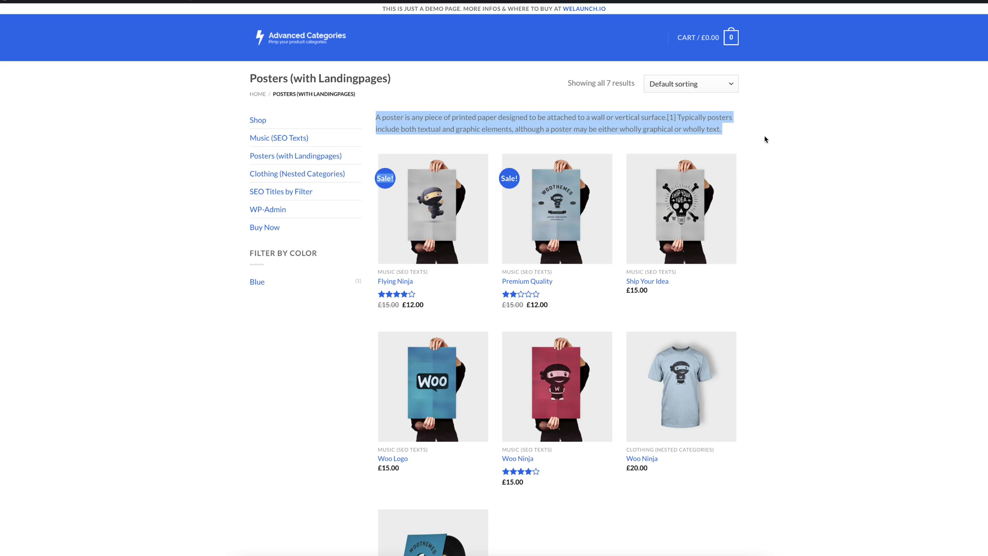
{"action": "left_click", "coordinate": [767, 140]}
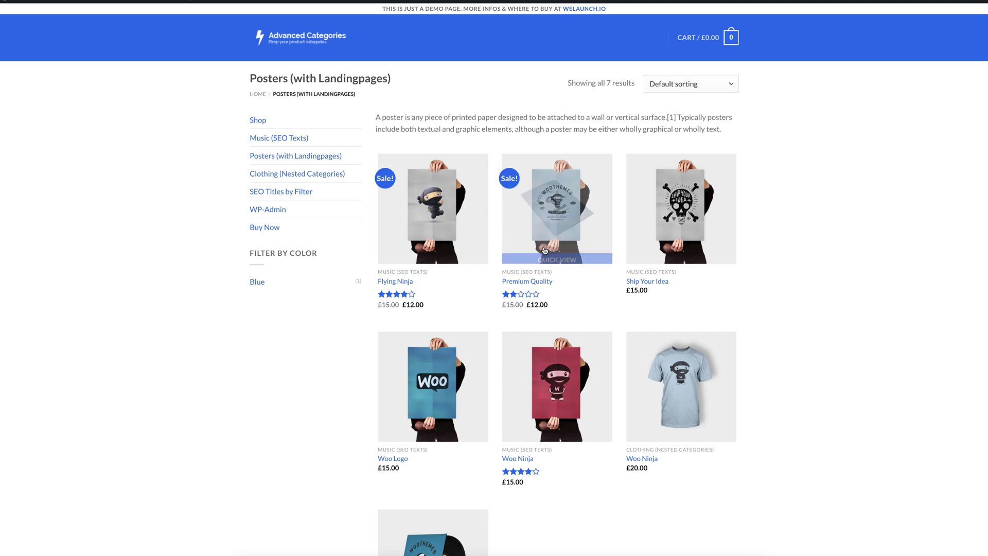
{"action": "scroll", "coordinate": [557, 216], "scroll_direction": "down", "scroll_amount": 1}
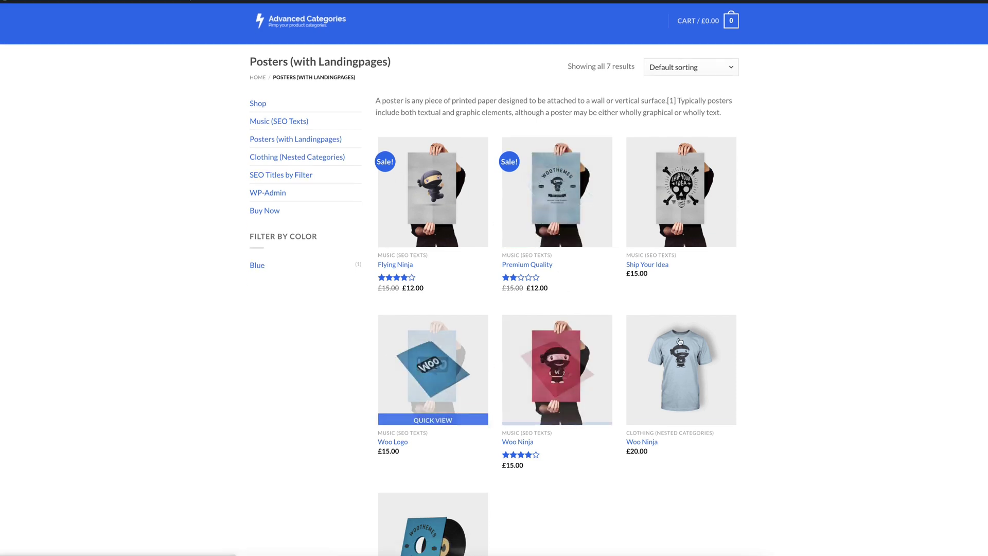
{"action": "scroll", "coordinate": [669, 391], "scroll_direction": "down", "scroll_amount": 3}
{"action": "scroll", "coordinate": [508, 434], "scroll_direction": "up", "scroll_amount": 4}
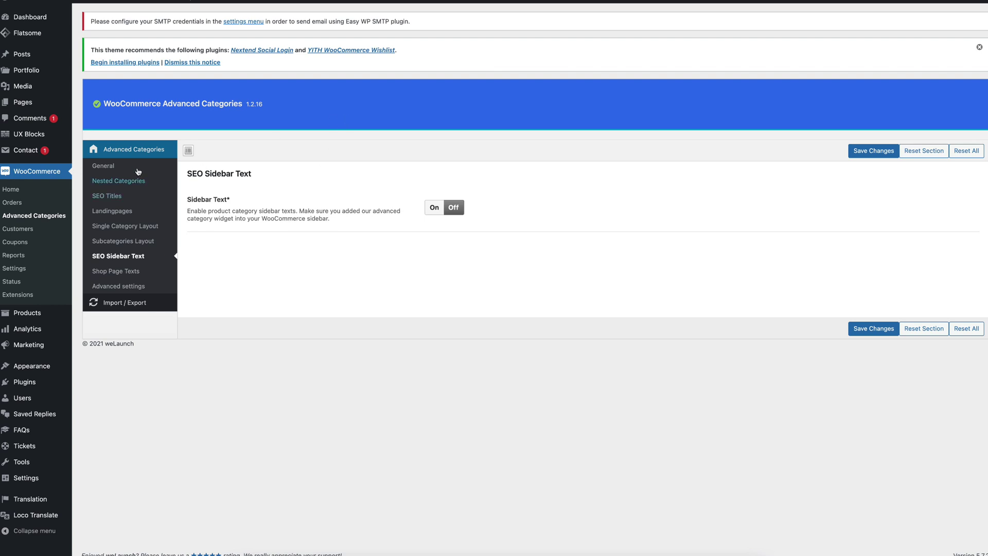
Step: Set Enable to On in the Advanced Categories General settings and save
{"action": "left_click", "coordinate": [137, 168]}
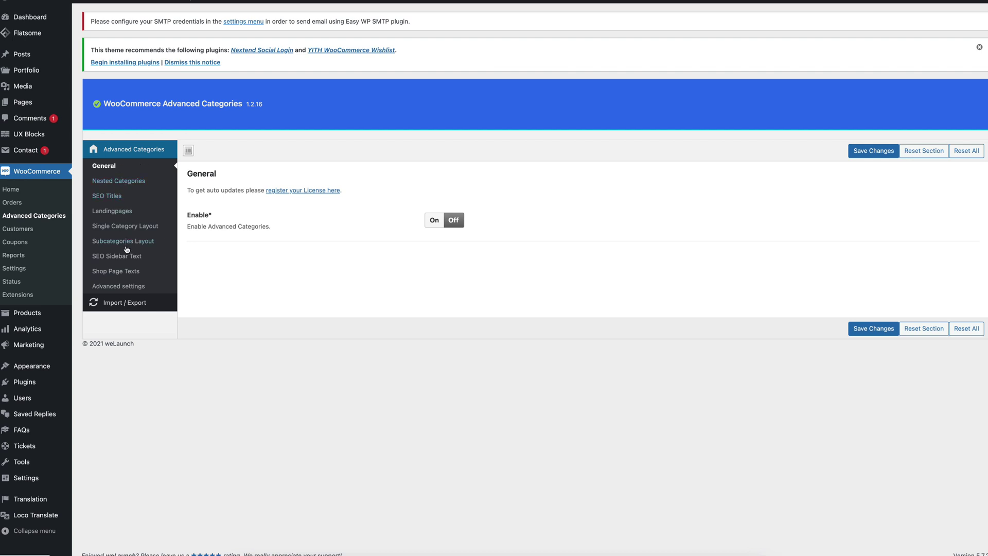
{"action": "left_click", "coordinate": [434, 220]}
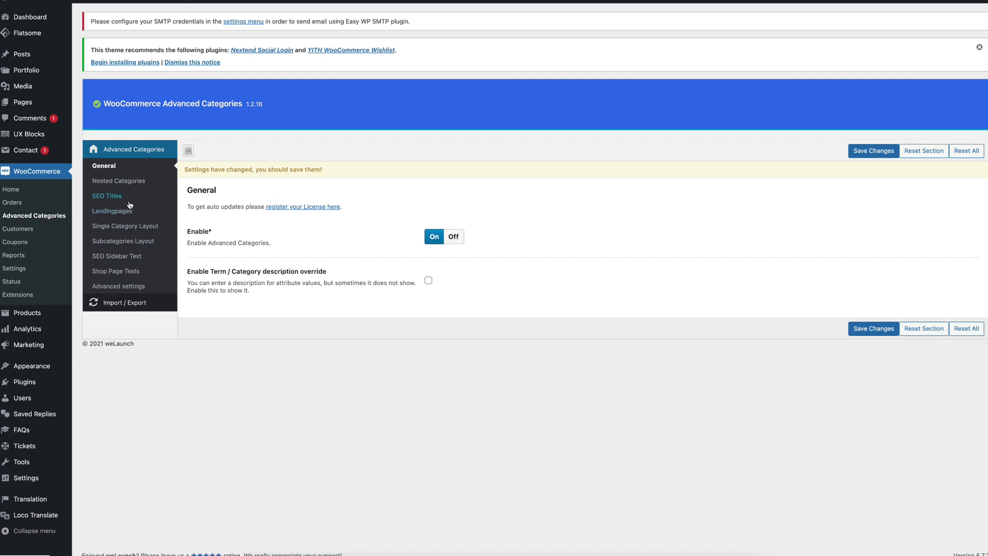
{"action": "left_click", "coordinate": [873, 150]}
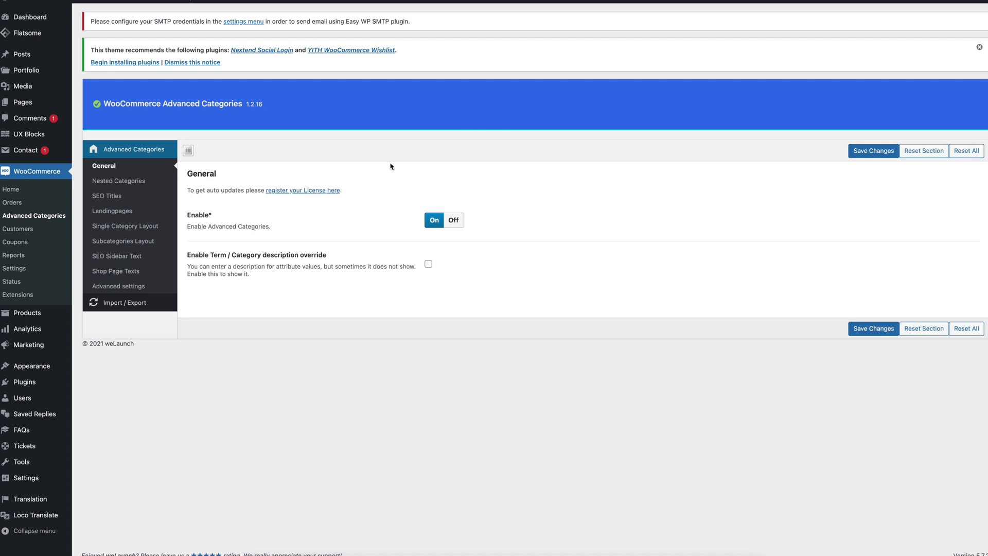
Step: Turn on SEO Titles, check the '{title} in {attributes}' template, and save
{"action": "left_click", "coordinate": [138, 197]}
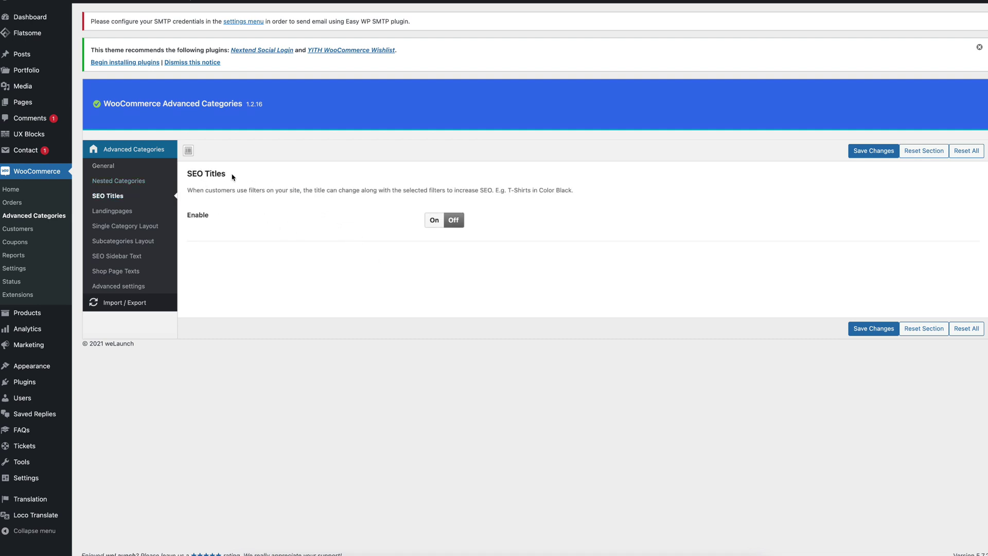
{"action": "left_click", "coordinate": [435, 220]}
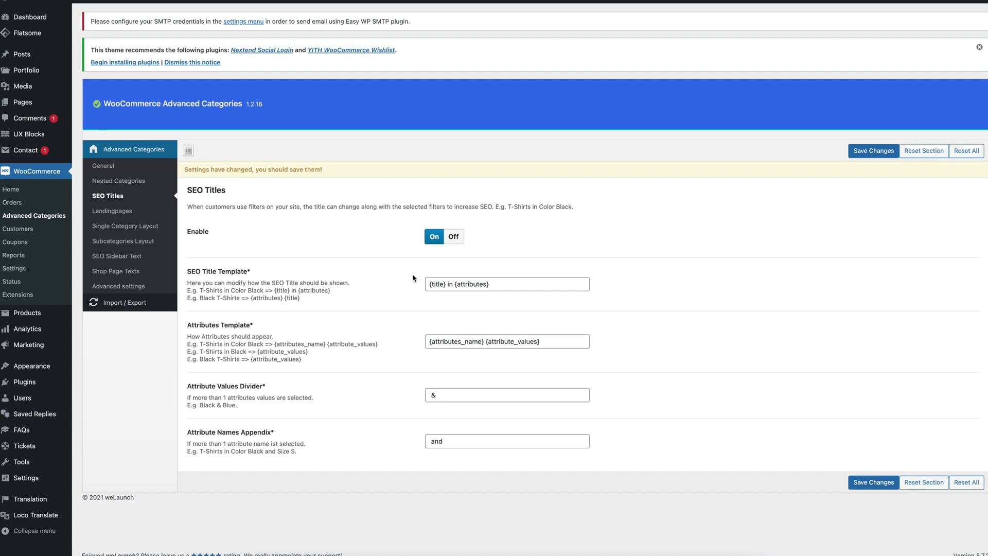
{"action": "double_click", "coordinate": [473, 284]}
{"action": "left_click", "coordinate": [548, 283]}
{"action": "left_click", "coordinate": [375, 284]}
{"action": "left_click", "coordinate": [856, 155]}
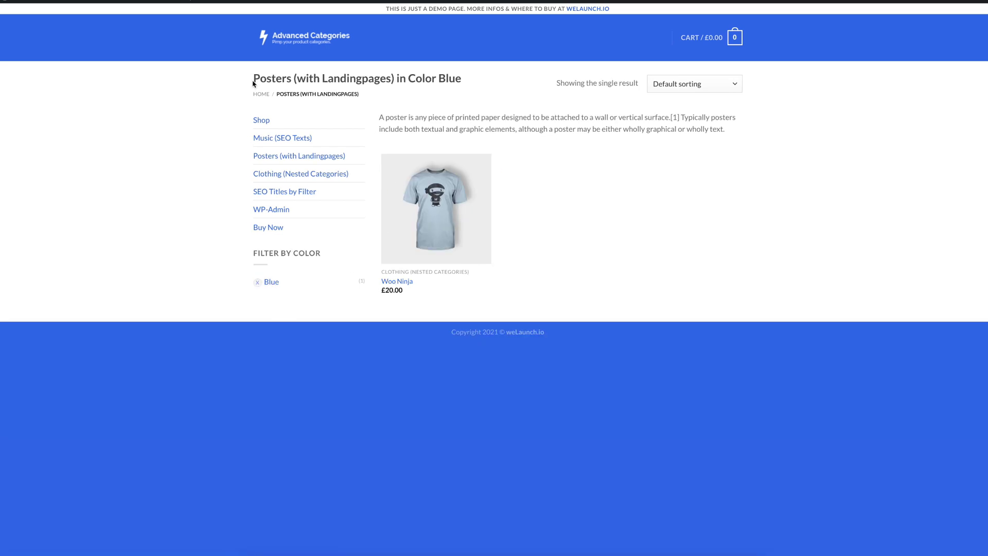
Step: Inspect the filtered heading 'Posters (with Landingpages) in Color Blue', noting its category and colour parts
{"action": "left_click_drag", "start_coordinate": [254, 78], "coordinate": [458, 80]}
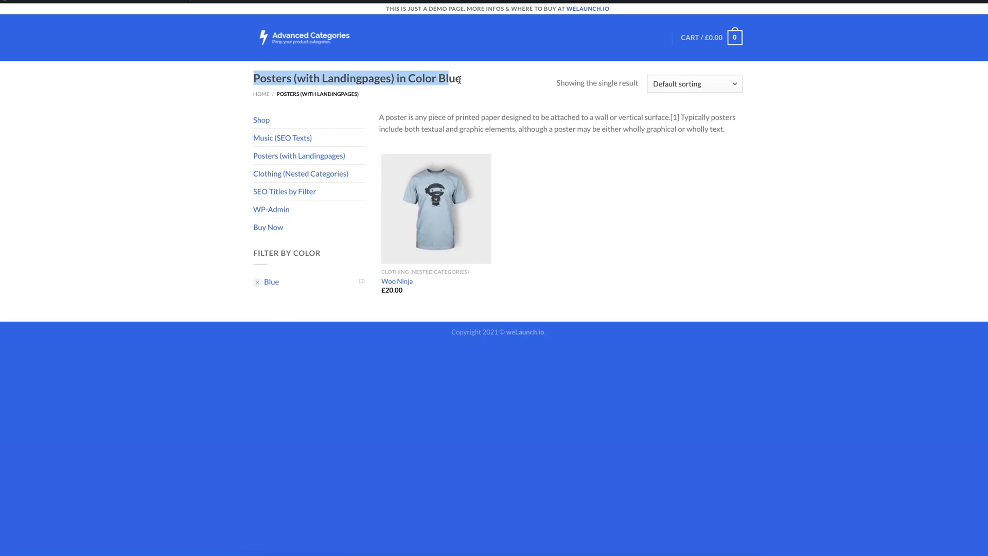
{"action": "left_click", "coordinate": [463, 83]}
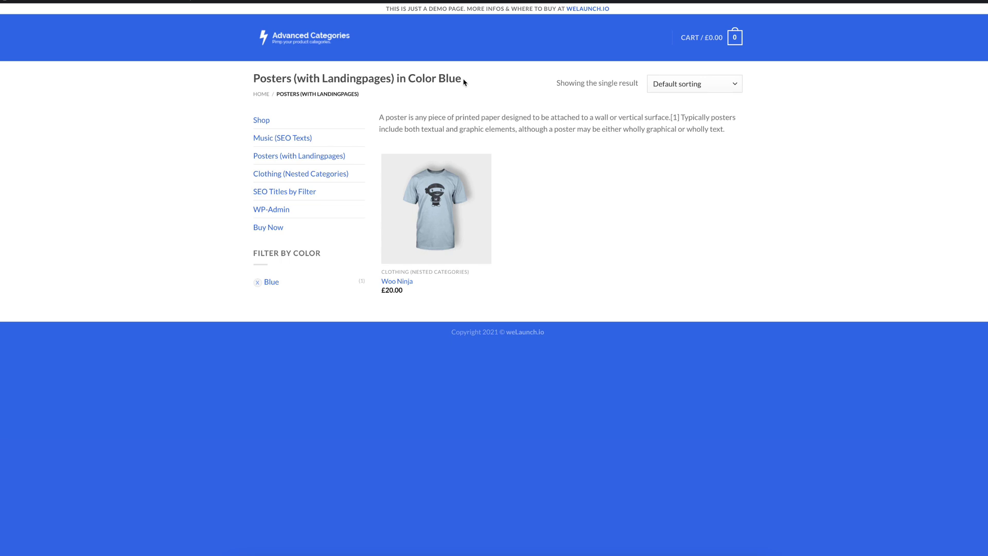
{"action": "left_click_drag", "start_coordinate": [260, 79], "coordinate": [289, 77]}
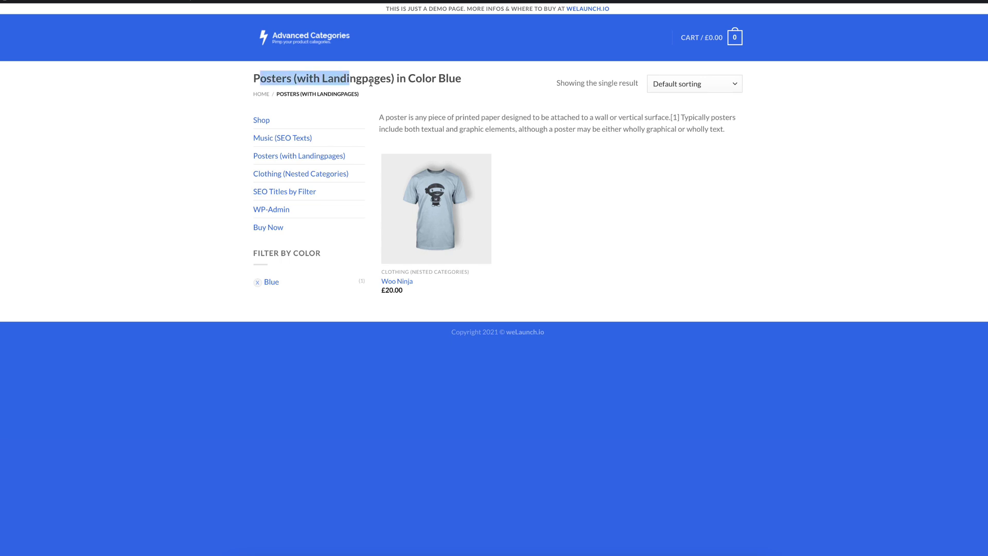
{"action": "left_click_drag", "start_coordinate": [406, 78], "coordinate": [470, 83]}
{"action": "left_click", "coordinate": [470, 83]}
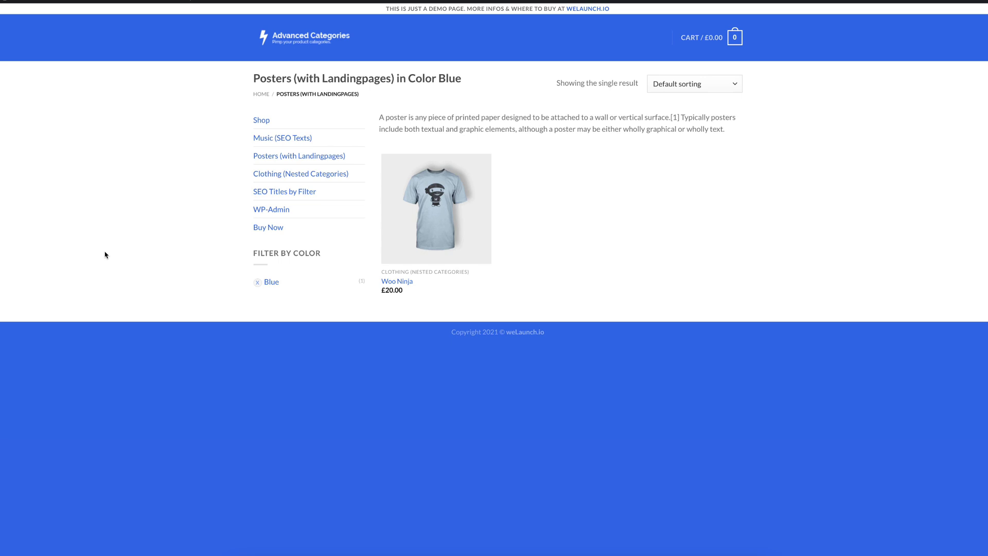
Step: Remove the Blue colour filter, then set Landingpages Enable to On and save
{"action": "left_click", "coordinate": [258, 282]}
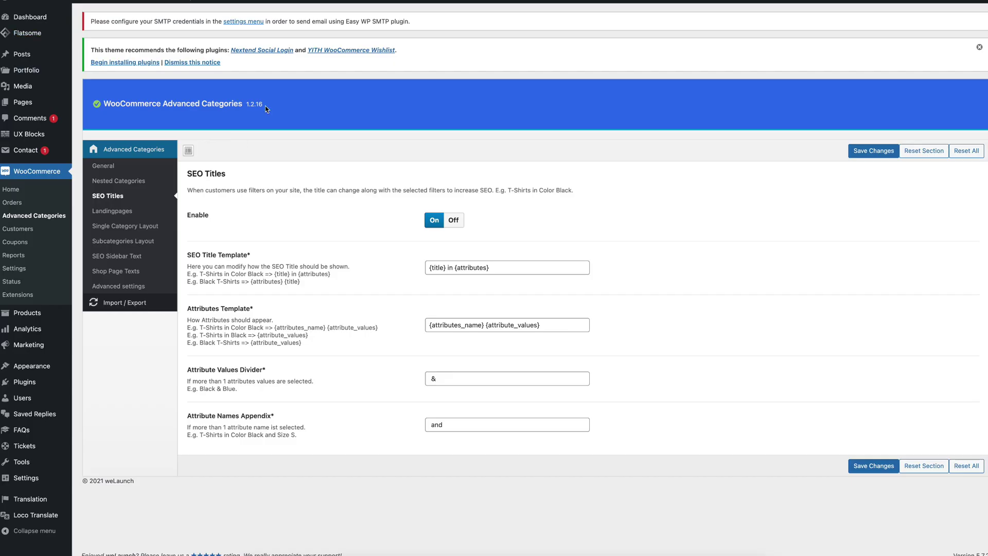
{"action": "left_click", "coordinate": [127, 212]}
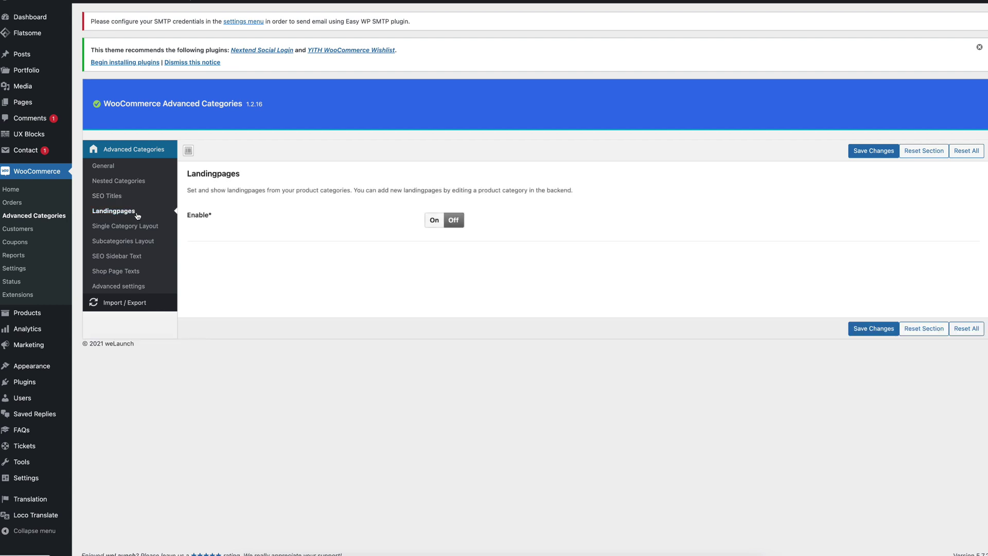
{"action": "left_click", "coordinate": [451, 221]}
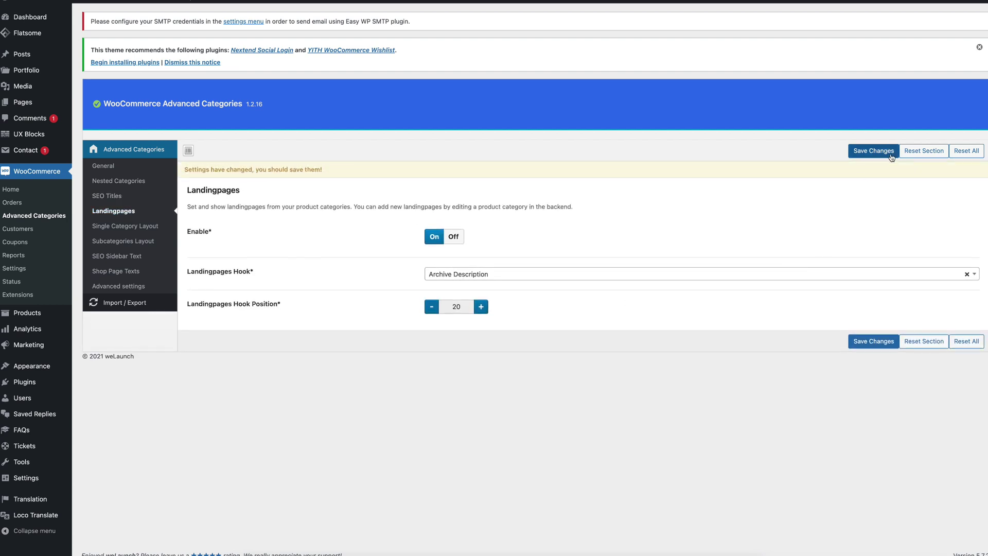
{"action": "left_click", "coordinate": [875, 151]}
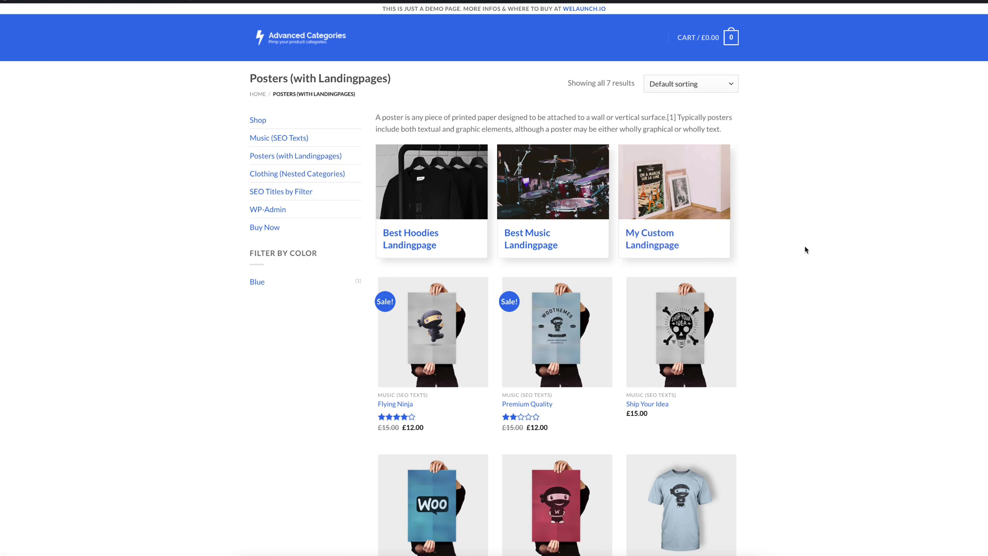
Step: Preview the Best Hoodies and My Custom landing pages from their tiles
{"action": "left_click", "coordinate": [414, 228]}
{"action": "left_click", "coordinate": [654, 192]}
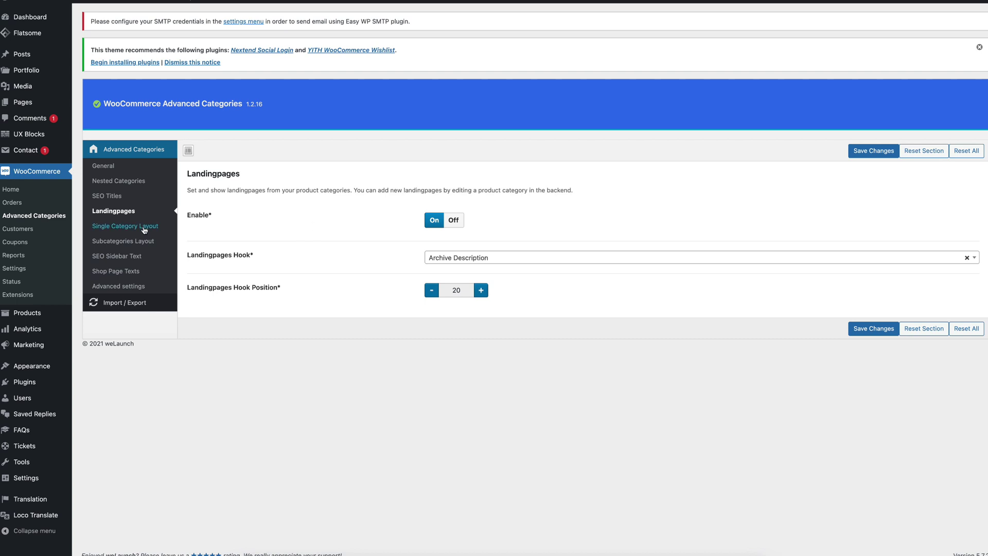
Step: Save the Single Category Layout settings, then turn SEO Sidebar Text on and save
{"action": "left_click", "coordinate": [144, 229]}
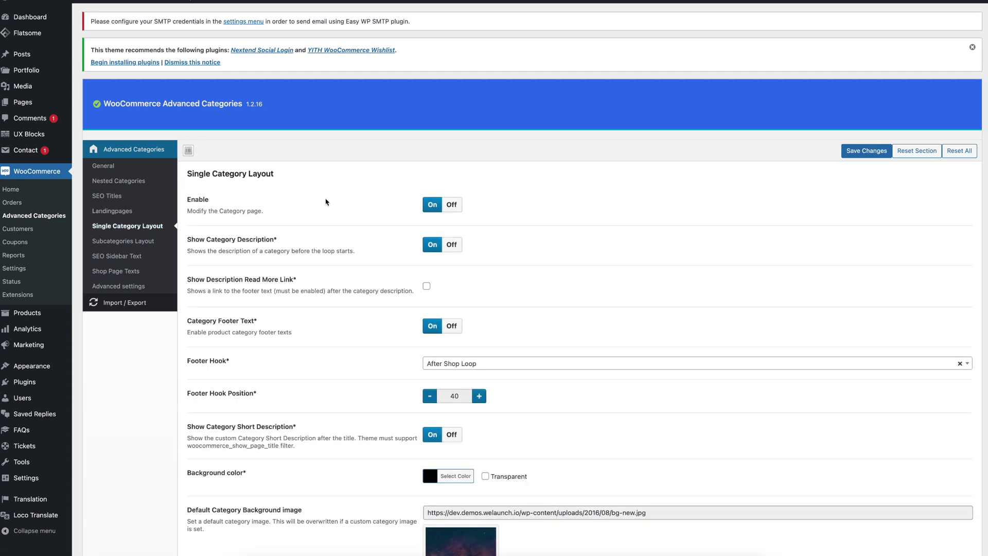
{"action": "left_click", "coordinate": [867, 150]}
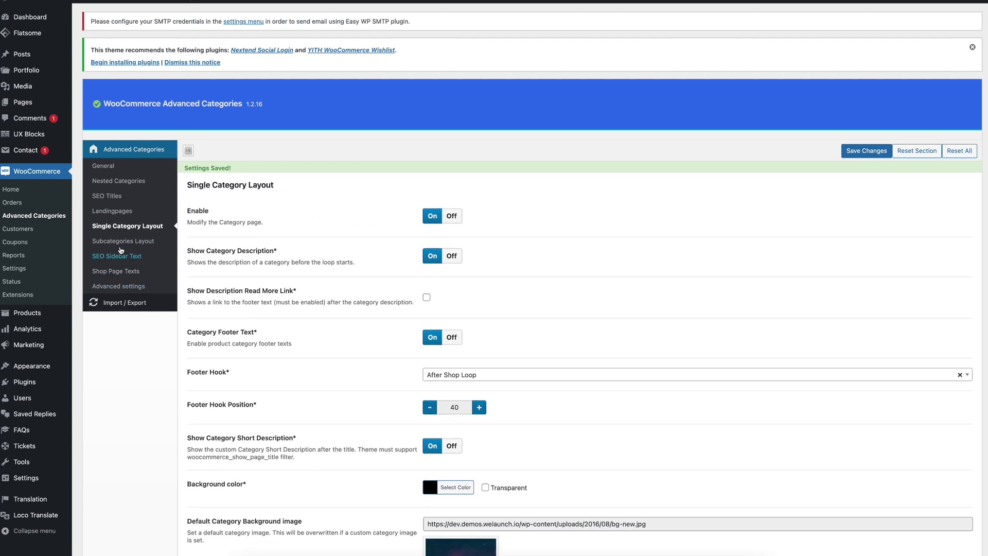
{"action": "left_click", "coordinate": [122, 257]}
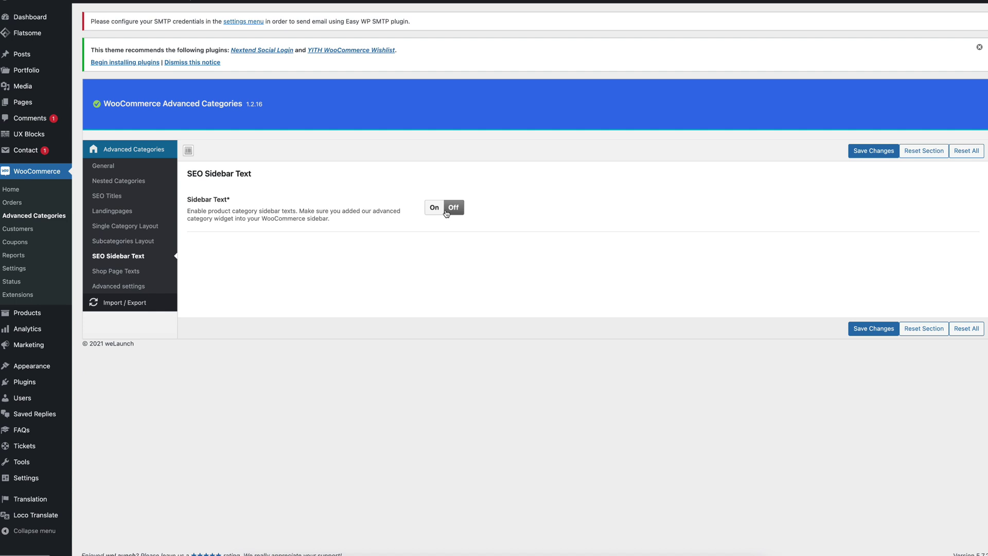
{"action": "left_click", "coordinate": [441, 209]}
{"action": "left_click", "coordinate": [872, 151]}
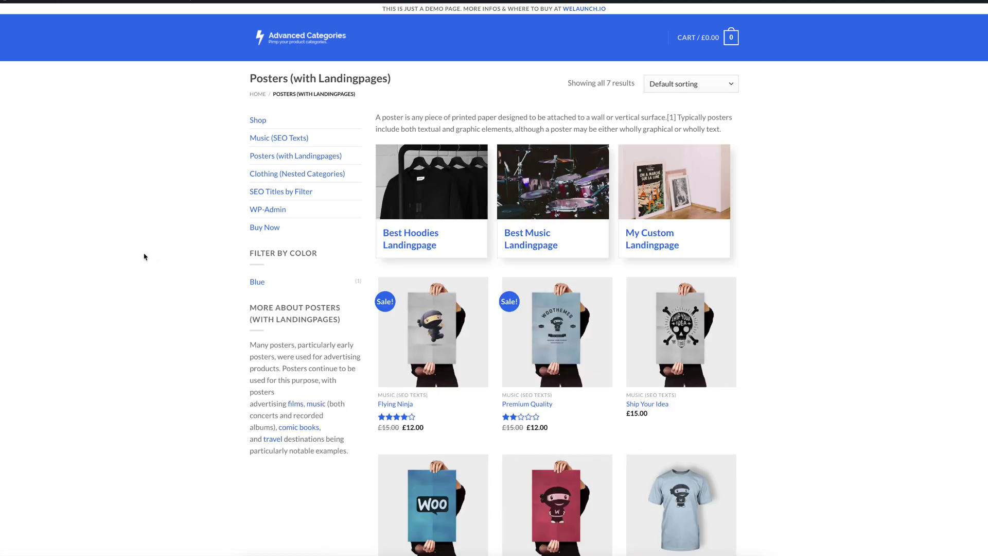
{"action": "left_click_drag", "start_coordinate": [250, 306], "coordinate": [347, 322]}
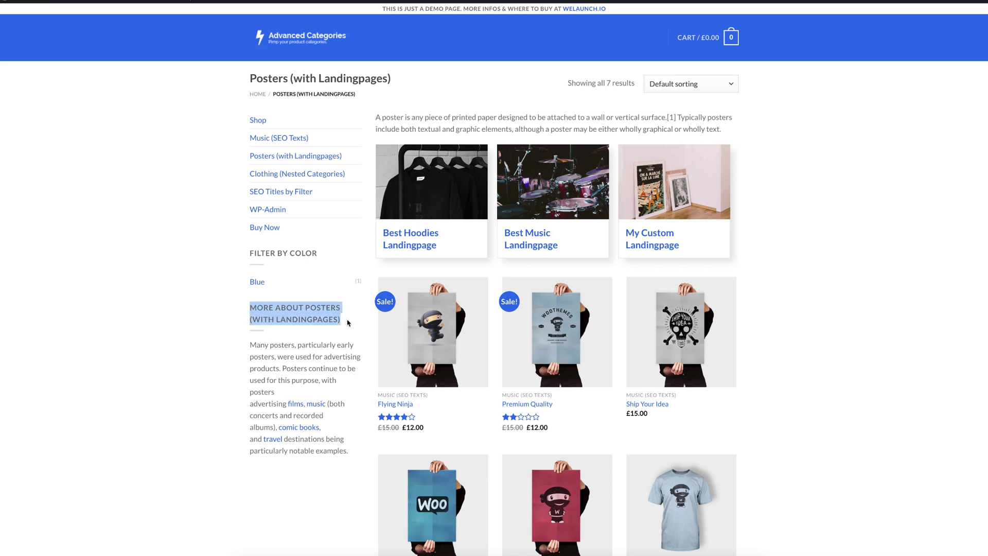
{"action": "left_click", "coordinate": [292, 310]}
{"action": "left_click_drag", "start_coordinate": [291, 308], "coordinate": [335, 308]}
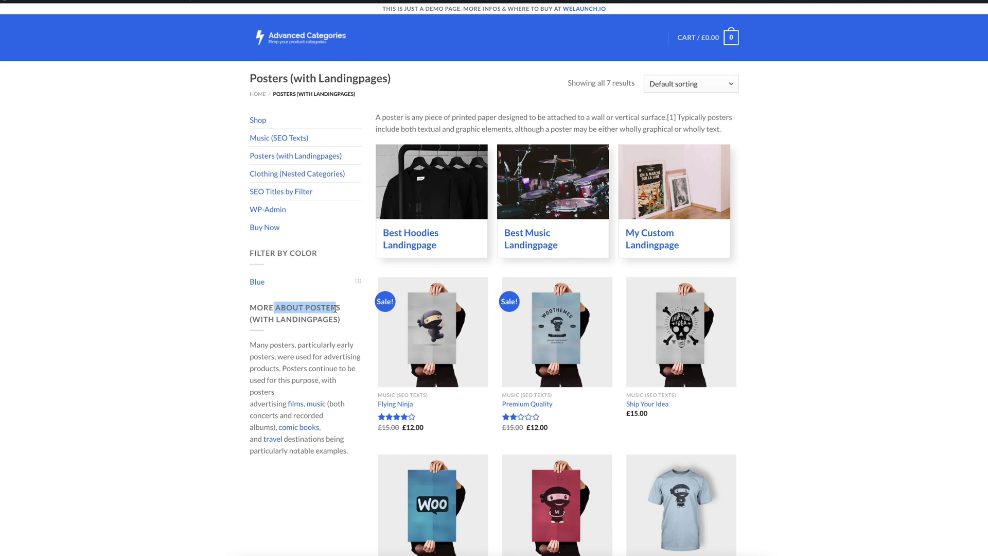
{"action": "left_click", "coordinate": [334, 322]}
{"action": "left_click_drag", "start_coordinate": [277, 316], "coordinate": [336, 318]}
{"action": "left_click", "coordinate": [325, 316]}
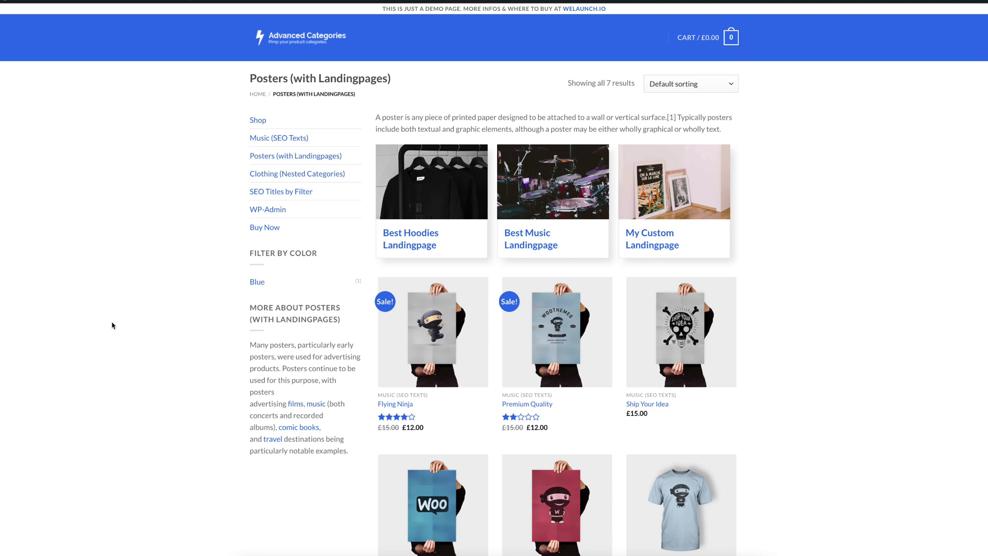
{"action": "left_click_drag", "start_coordinate": [249, 344], "coordinate": [358, 456]}
{"action": "left_click", "coordinate": [152, 339]}
{"action": "scroll", "coordinate": [153, 341], "scroll_direction": "down", "scroll_amount": 1}
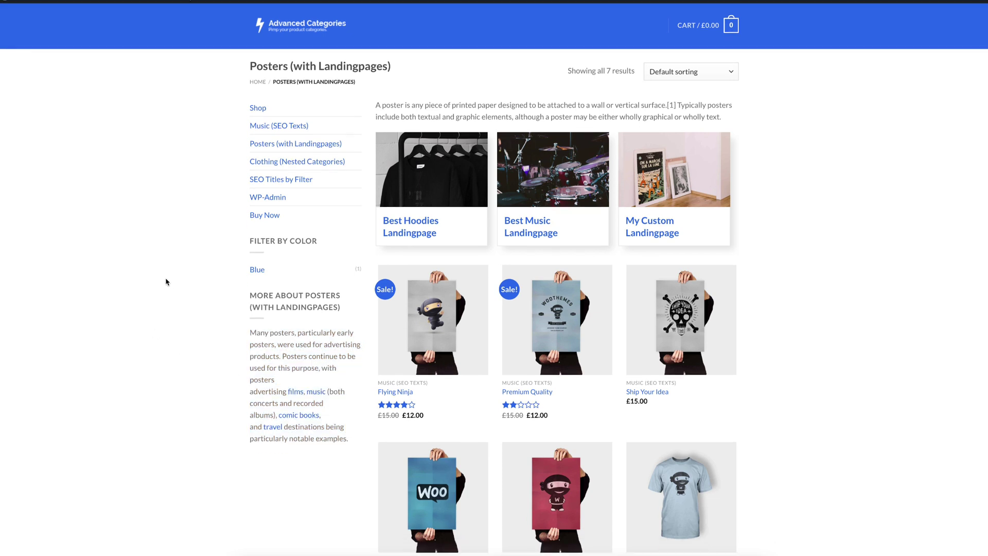
{"action": "scroll", "coordinate": [165, 281], "scroll_direction": "down", "scroll_amount": 10}
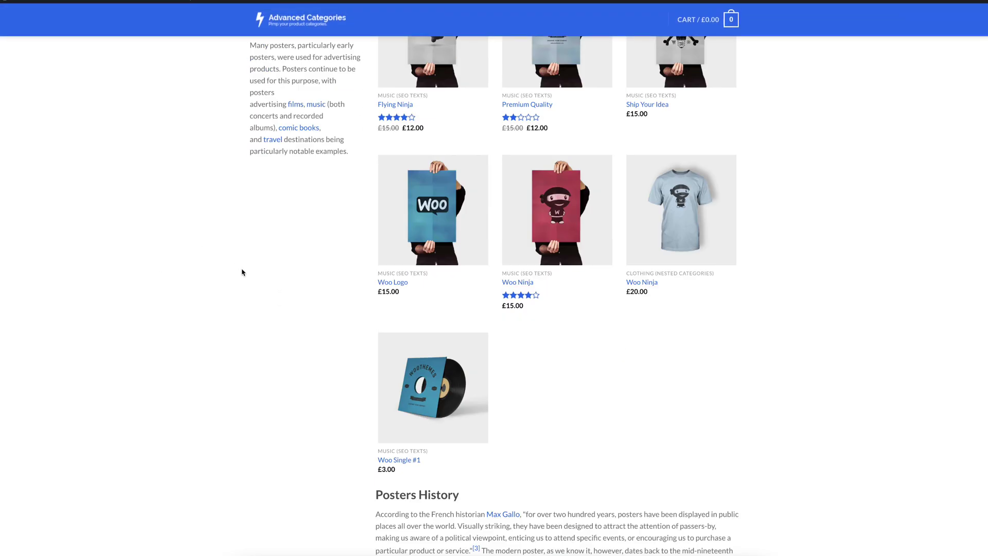
{"action": "scroll", "coordinate": [267, 280], "scroll_direction": "down", "scroll_amount": 1}
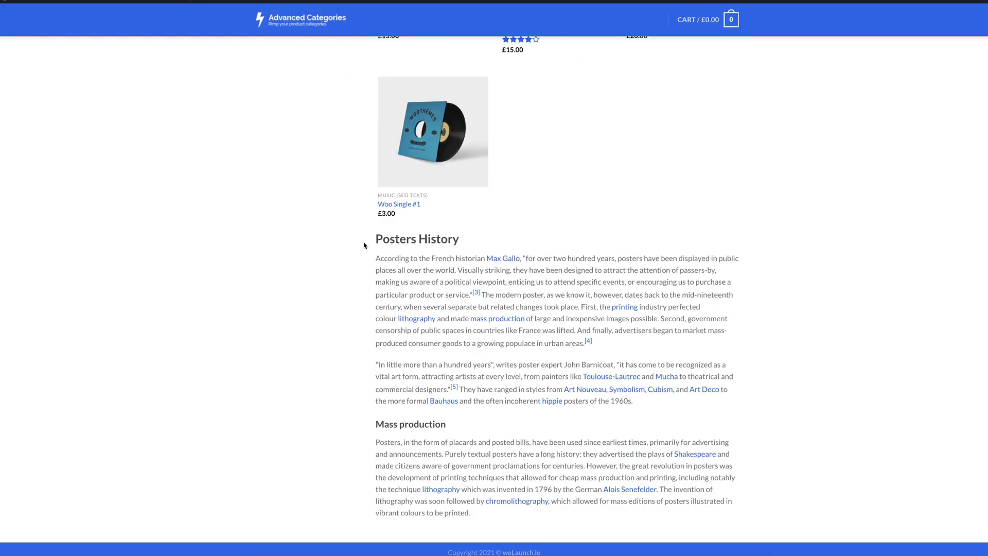
{"action": "left_click_drag", "start_coordinate": [378, 238], "coordinate": [638, 405]}
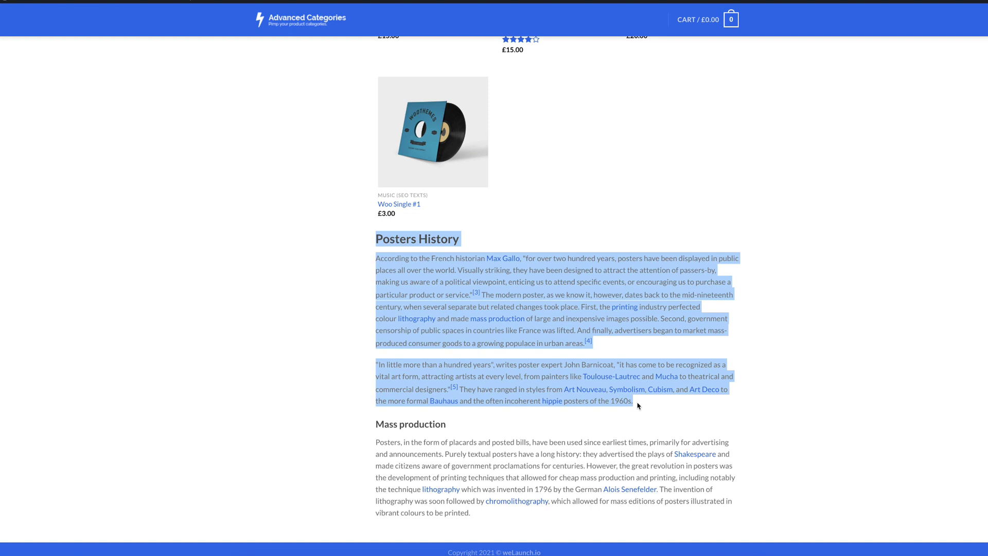
{"action": "left_click", "coordinate": [328, 324]}
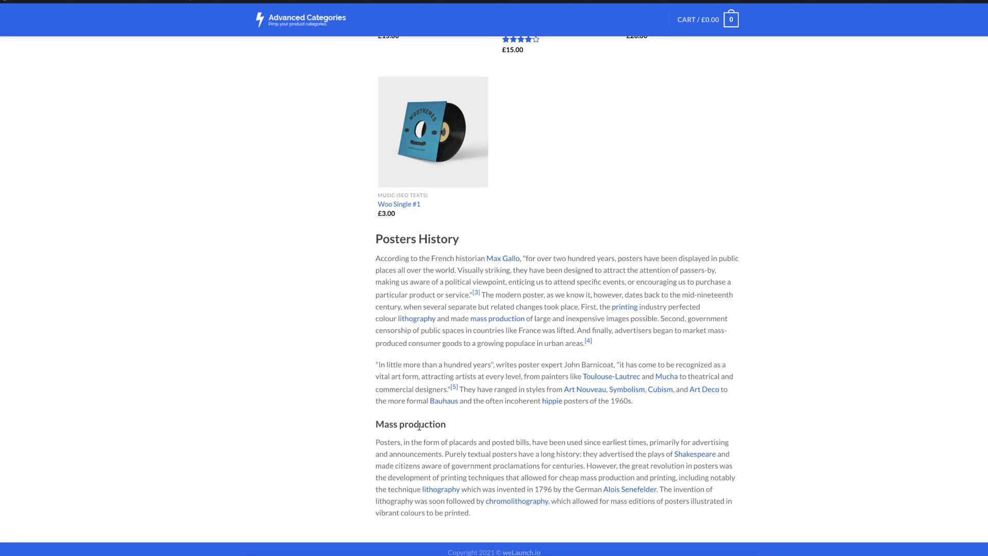
{"action": "scroll", "coordinate": [823, 412], "scroll_direction": "up", "scroll_amount": 10}
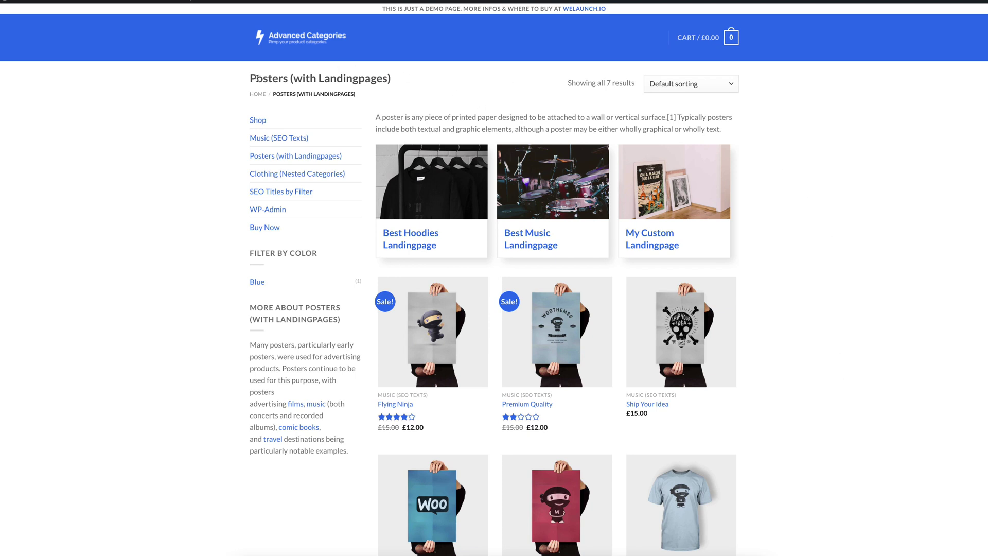
{"action": "left_click_drag", "start_coordinate": [257, 78], "coordinate": [399, 84]}
{"action": "triple_click", "coordinate": [335, 75]}
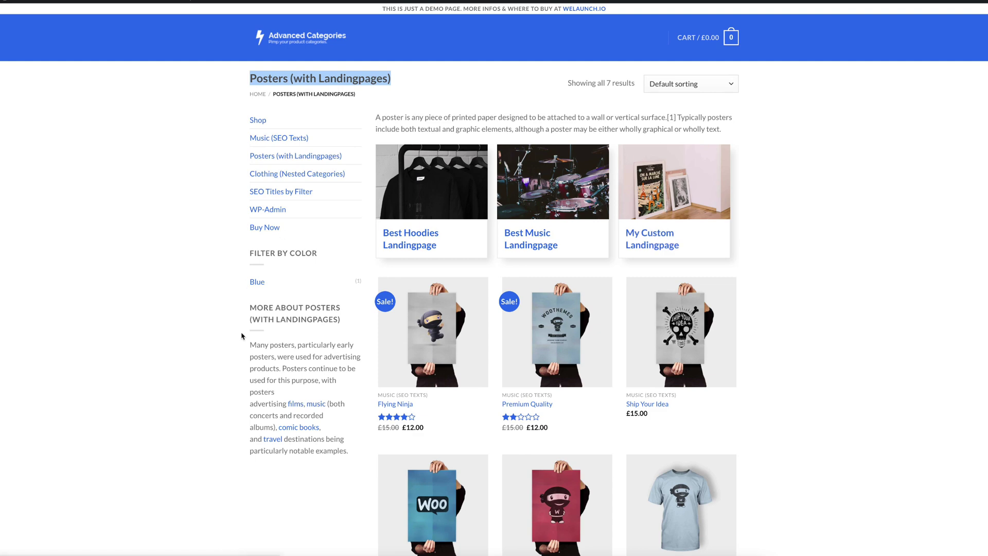
{"action": "left_click_drag", "start_coordinate": [253, 342], "coordinate": [352, 447]}
{"action": "left_click", "coordinate": [354, 446]}
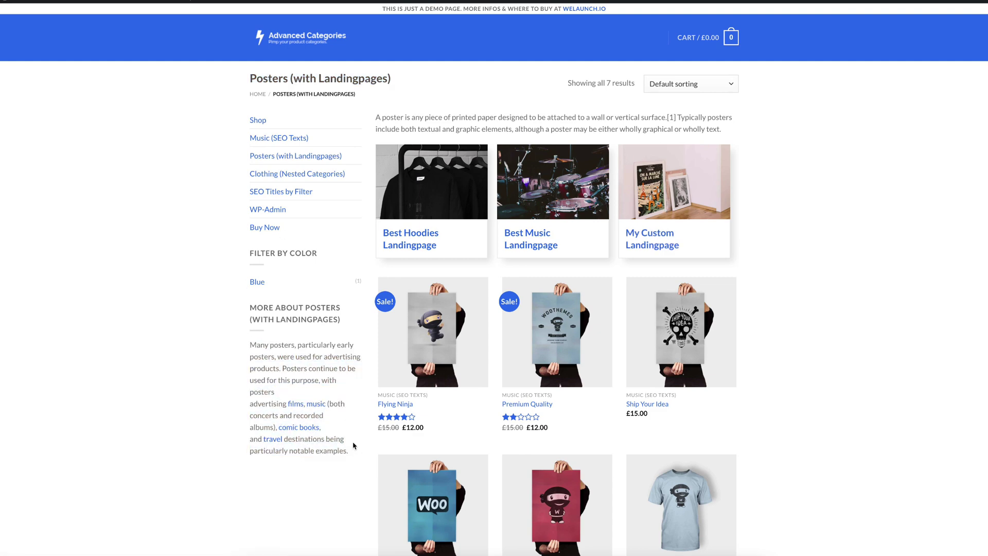
{"action": "left_click_drag", "start_coordinate": [258, 319], "coordinate": [392, 394]}
{"action": "left_click", "coordinate": [817, 345]}
{"action": "scroll", "coordinate": [792, 330], "scroll_direction": "down", "scroll_amount": 10}
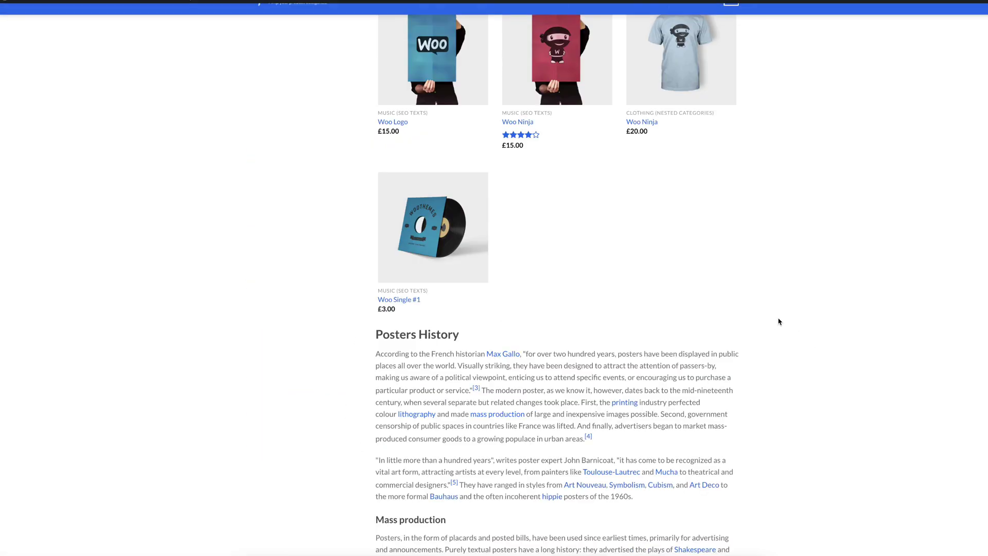
{"action": "left_click_drag", "start_coordinate": [383, 238], "coordinate": [688, 533]}
{"action": "left_click", "coordinate": [803, 454]}
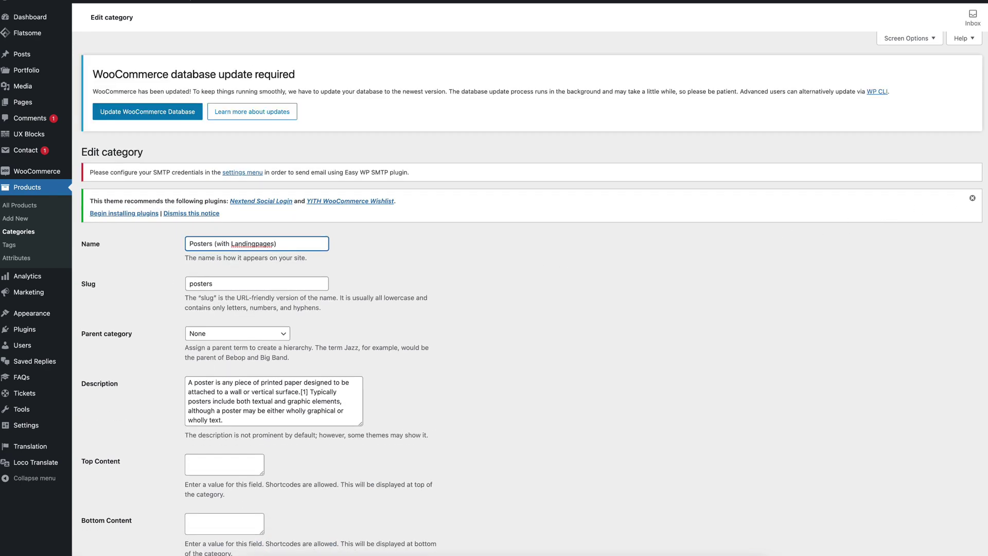
Step: Dismiss the theme recommendation notice and scroll down the Posters category form to its SEO fields
{"action": "left_click", "coordinate": [972, 198]}
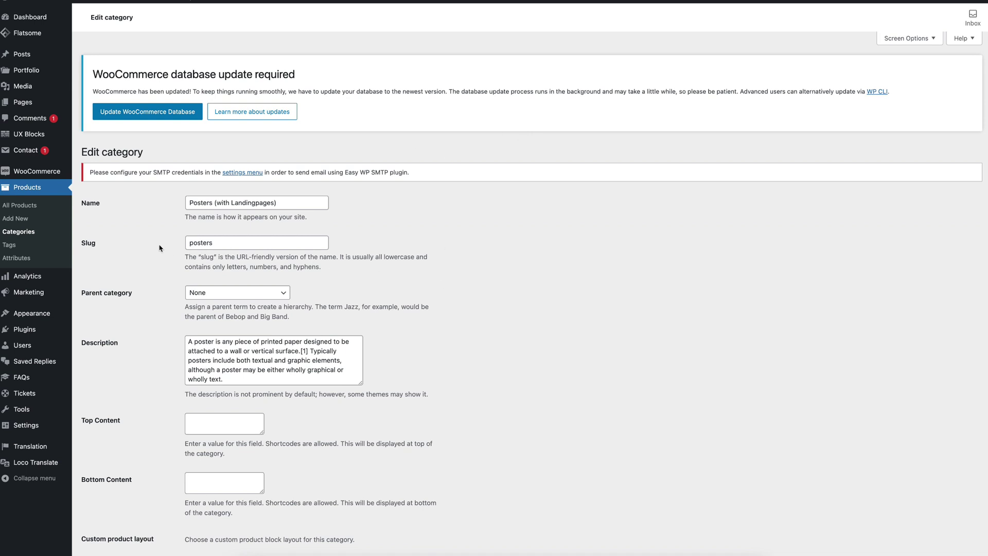
{"action": "scroll", "coordinate": [161, 249], "scroll_direction": "down", "scroll_amount": 1}
{"action": "left_click_drag", "start_coordinate": [295, 186], "coordinate": [186, 181]}
{"action": "left_click", "coordinate": [522, 214]}
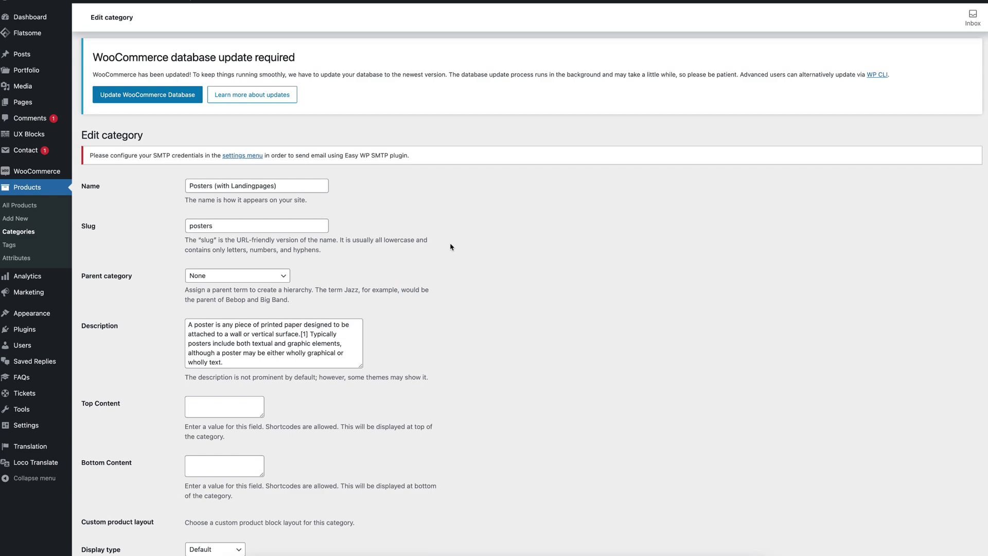
{"action": "scroll", "coordinate": [453, 248], "scroll_direction": "down", "scroll_amount": 2}
{"action": "scroll", "coordinate": [183, 216], "scroll_direction": "down", "scroll_amount": 4}
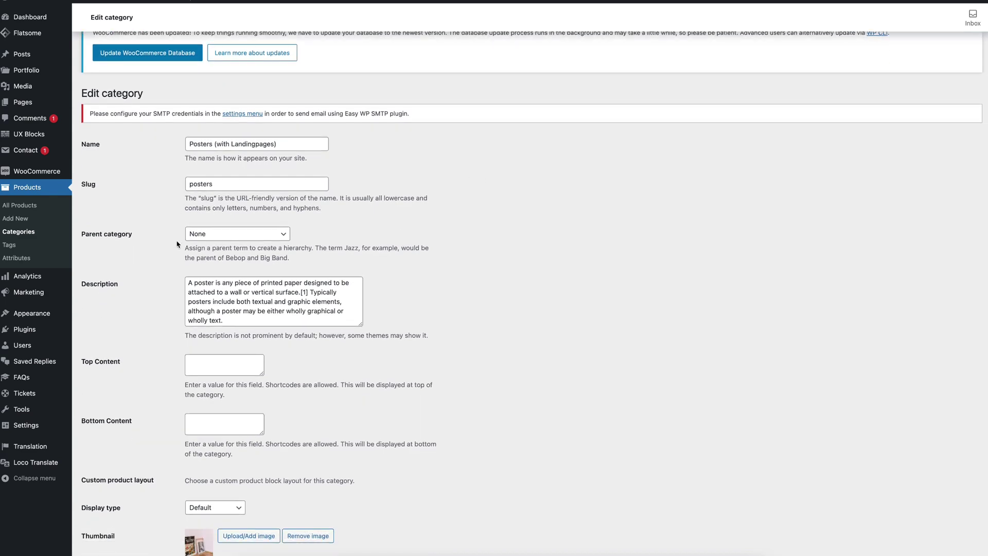
{"action": "scroll", "coordinate": [152, 261], "scroll_direction": "down", "scroll_amount": 8}
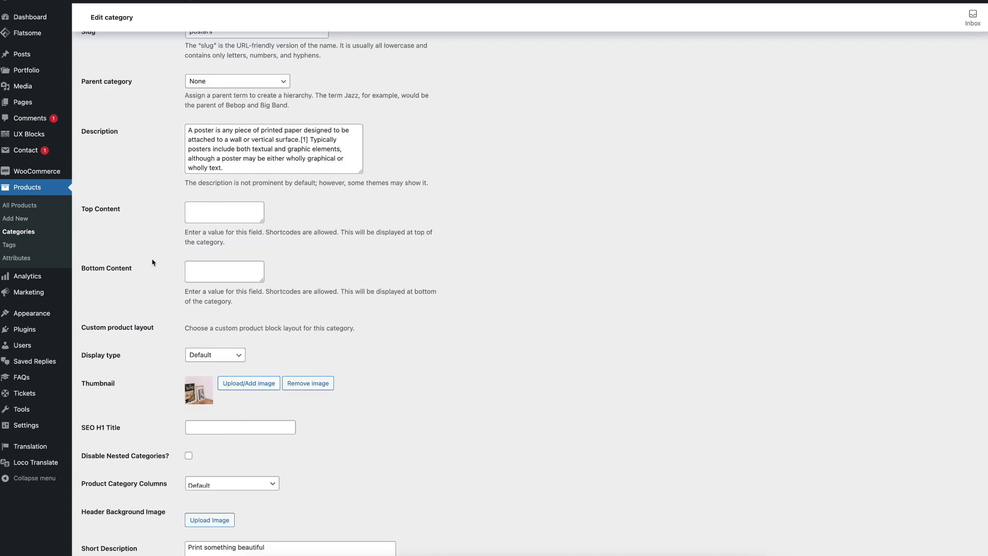
{"action": "scroll", "coordinate": [152, 262], "scroll_direction": "down", "scroll_amount": 3}
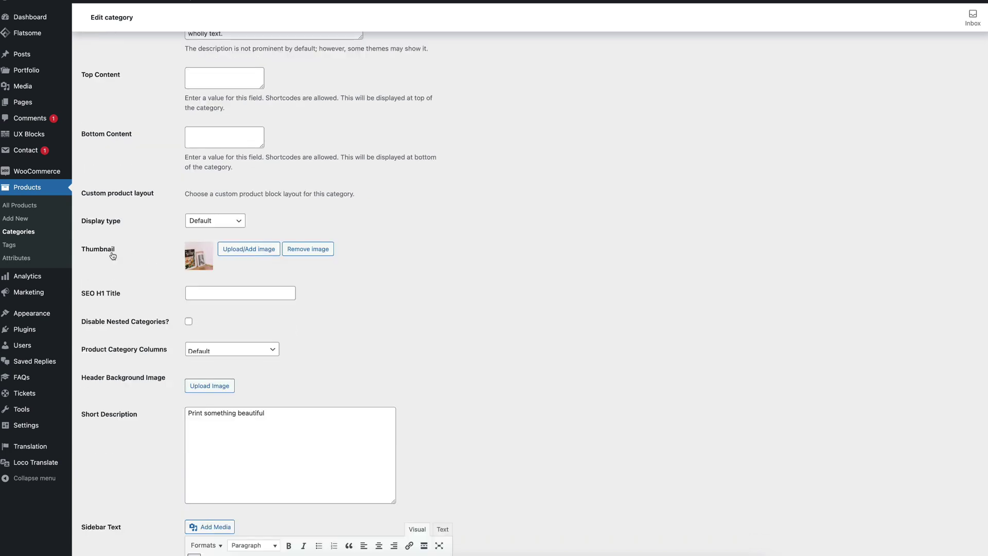
{"action": "scroll", "coordinate": [110, 257], "scroll_direction": "down", "scroll_amount": 3}
Step: Locate the SEO H1 Title label, then scroll back up to the category Name field
{"action": "mouse_move", "coordinate": [87, 223]}
{"action": "left_mouse_down"}
{"action": "mouse_move", "coordinate": [126, 223]}
{"action": "mouse_move", "coordinate": [80, 222]}
{"action": "left_mouse_up"}
{"action": "left_click", "coordinate": [124, 223]}
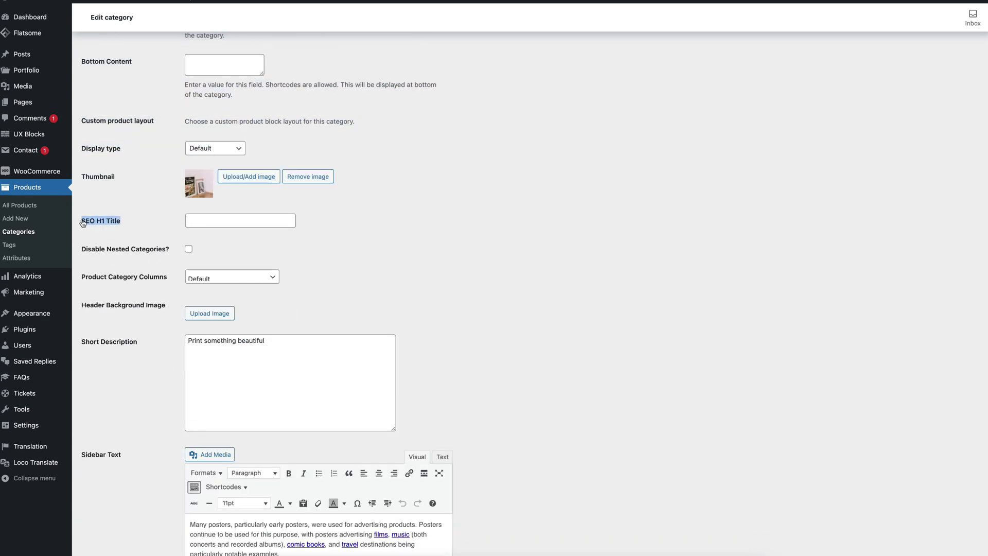
{"action": "left_click", "coordinate": [123, 222]}
{"action": "mouse_move", "coordinate": [91, 223]}
{"action": "left_mouse_down"}
{"action": "mouse_move", "coordinate": [124, 224]}
{"action": "mouse_move", "coordinate": [85, 224]}
{"action": "left_mouse_up"}
{"action": "scroll", "coordinate": [439, 242], "scroll_direction": "up", "scroll_amount": 10}
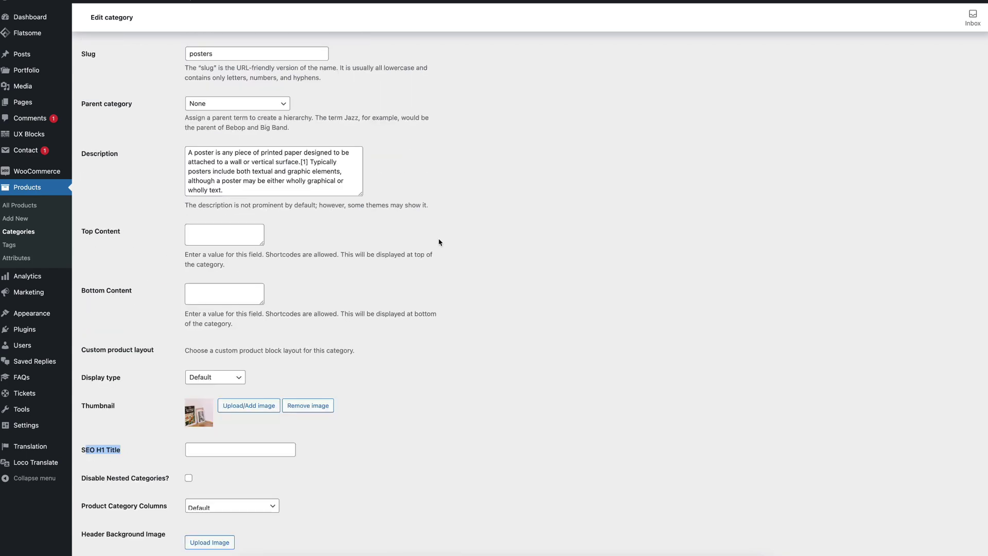
Step: Delete '(with Landingpages)' so the category Name reads 'Posters', and copy it
{"action": "left_click_drag", "start_coordinate": [216, 198], "coordinate": [328, 197]}
{"action": "key", "text": "BackSpace"}
{"action": "key", "text": "BackSpace"}
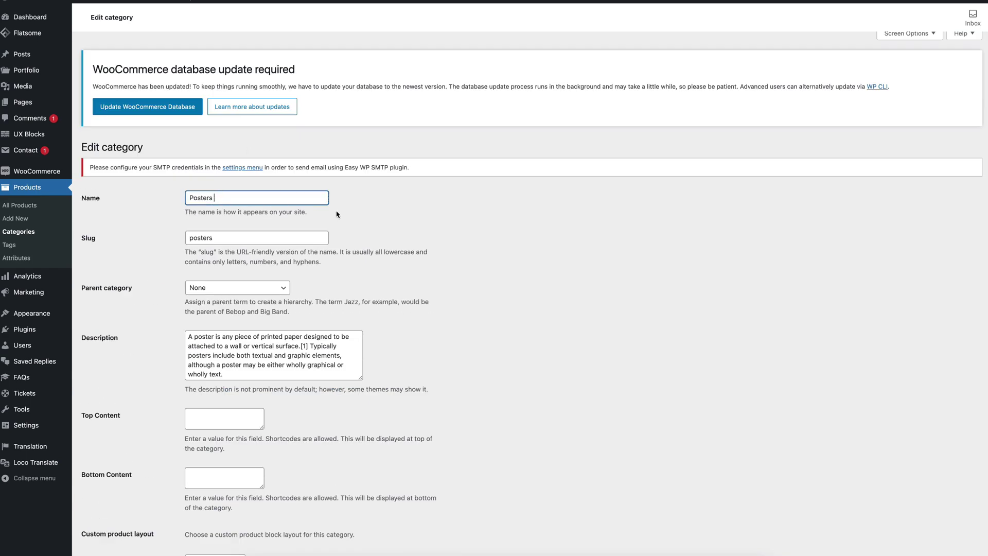
{"action": "key", "text": "ctrl+a"}
{"action": "key", "text": "ctrl+c"}
{"action": "scroll", "coordinate": [231, 272], "scroll_direction": "down", "scroll_amount": 5}
{"action": "scroll", "coordinate": [268, 237], "scroll_direction": "down", "scroll_amount": 5}
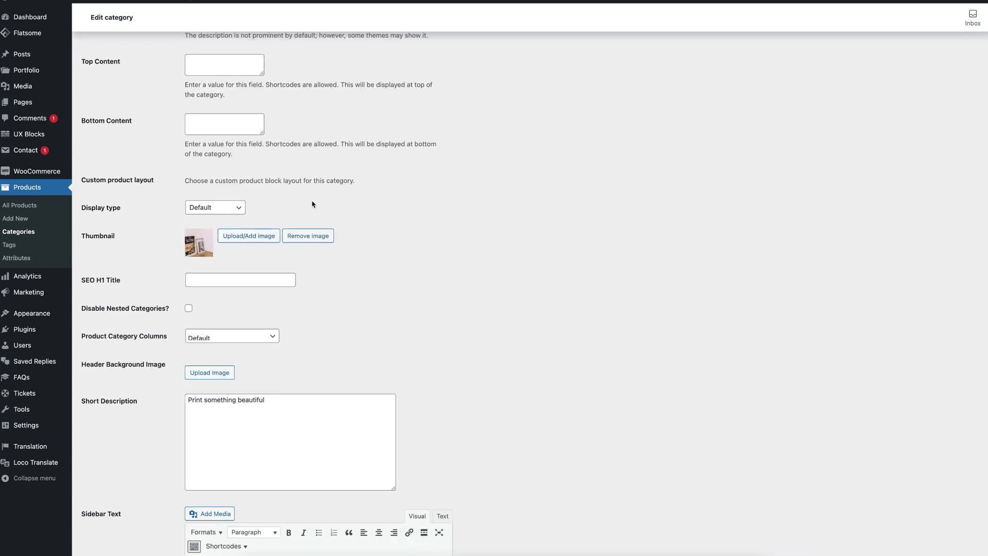
{"action": "scroll", "coordinate": [237, 360], "scroll_direction": "up", "scroll_amount": 8}
{"action": "scroll", "coordinate": [252, 373], "scroll_direction": "down", "scroll_amount": 8}
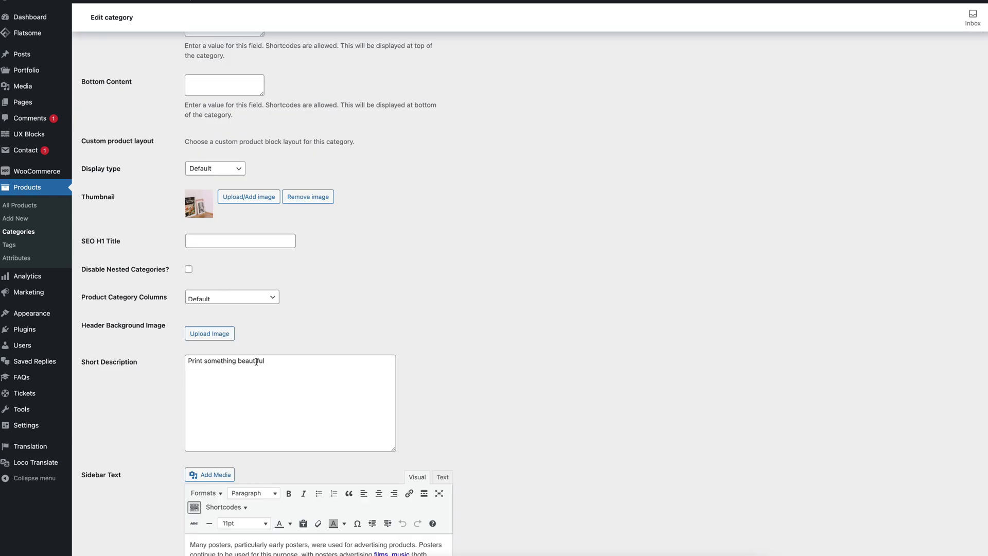
Step: Enter 'Posters with Cashmere' in the SEO H1 Title field
{"action": "left_click", "coordinate": [218, 241]}
{"action": "key", "text": "ctrl+v"}
{"action": "type", "text": "wit"}
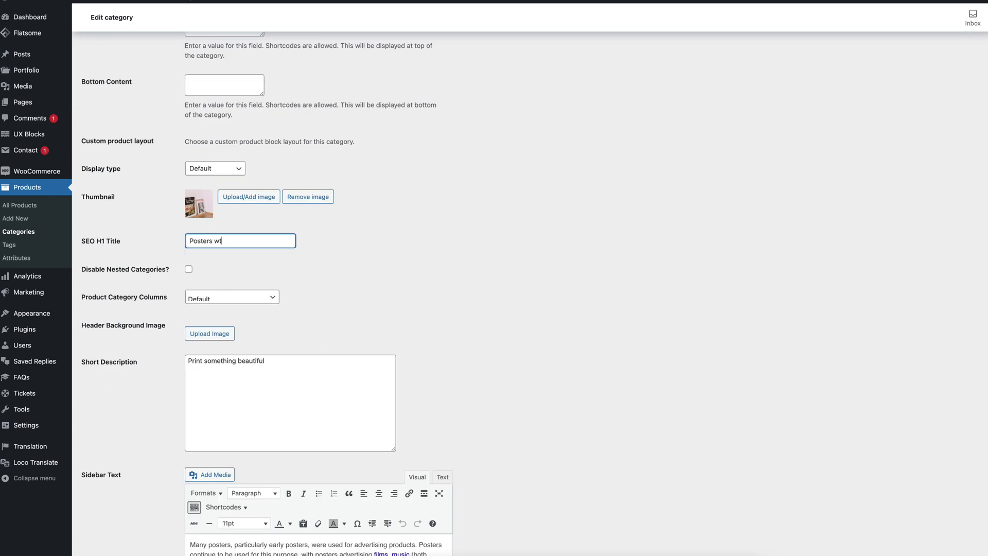
{"action": "key", "text": "BackSpace"}
{"action": "type", "text": "ith Cashmere"}
{"action": "left_click", "coordinate": [457, 226]}
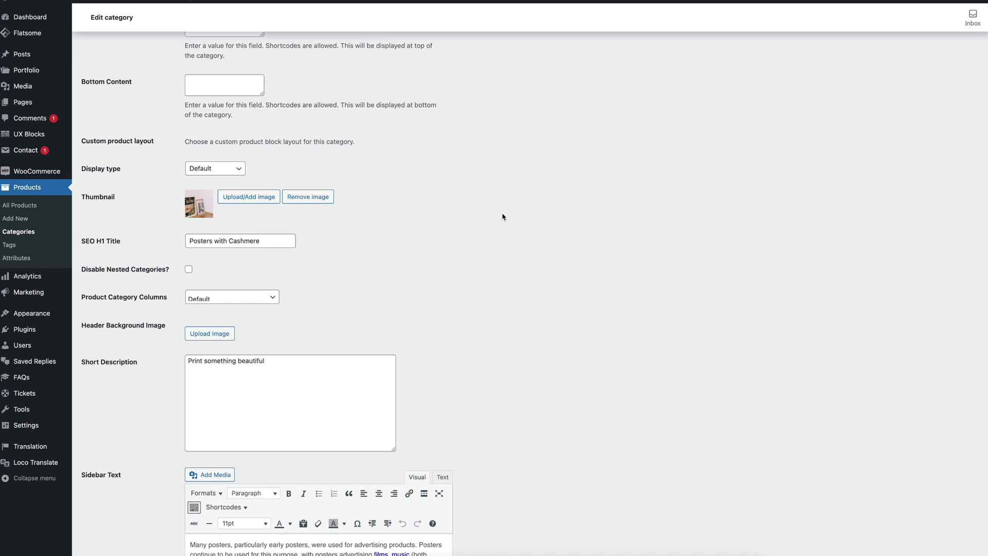
Step: Review the Short Description and Sidebar Text by highlighting each passage in turn
{"action": "scroll", "coordinate": [517, 221], "scroll_direction": "down", "scroll_amount": 5}
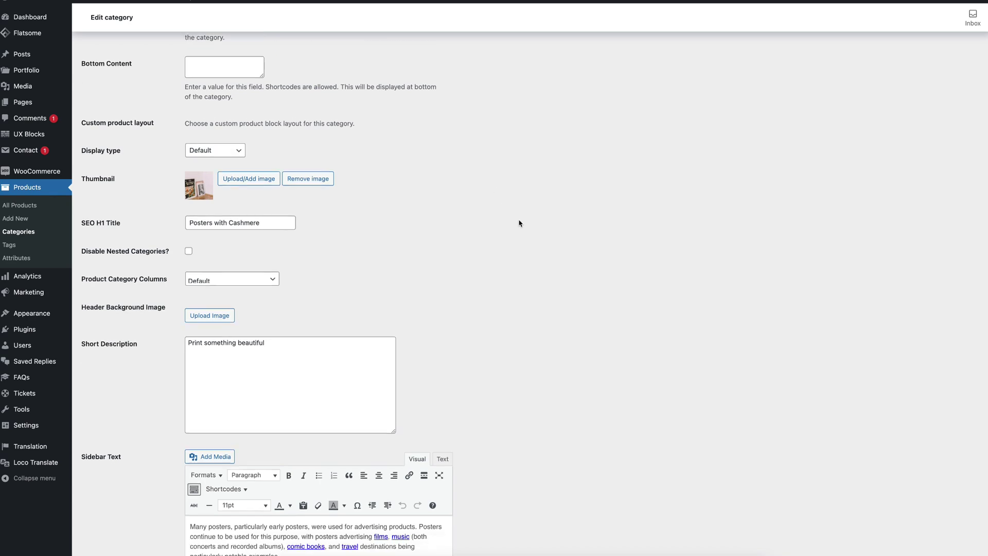
{"action": "left_click_drag", "start_coordinate": [308, 230], "coordinate": [195, 205]}
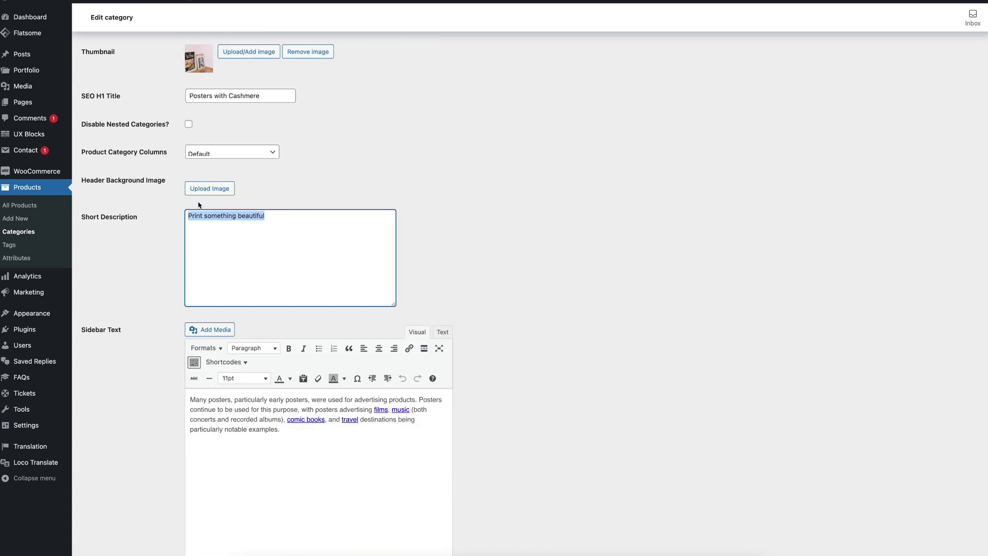
{"action": "left_click", "coordinate": [134, 280]}
{"action": "scroll", "coordinate": [128, 267], "scroll_direction": "down", "scroll_amount": 3}
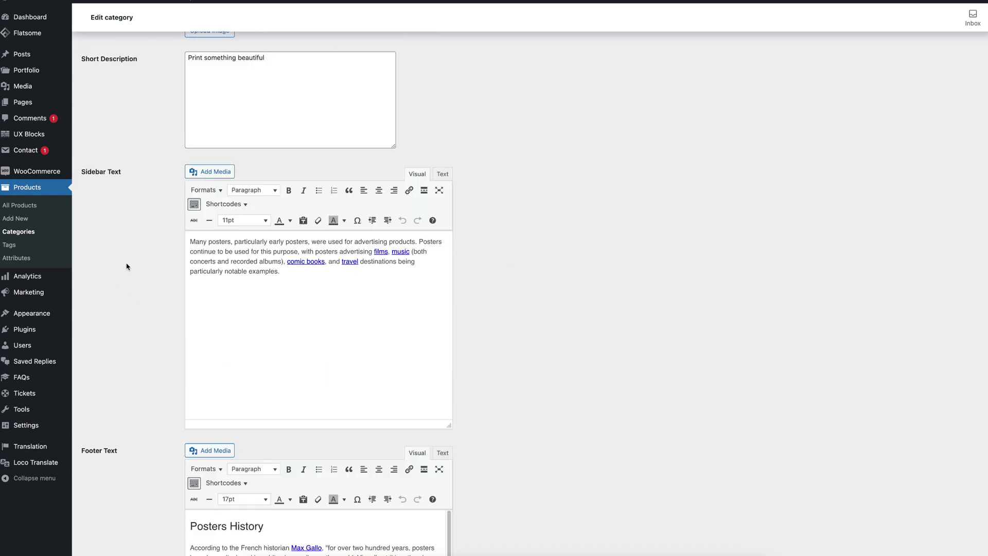
{"action": "left_click_drag", "start_coordinate": [188, 238], "coordinate": [304, 281]}
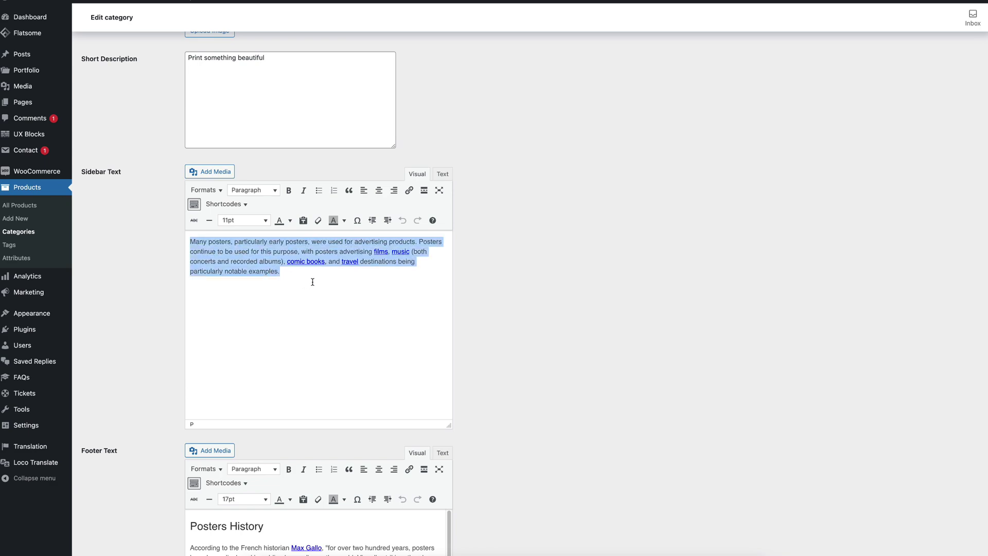
{"action": "left_click", "coordinate": [304, 281]}
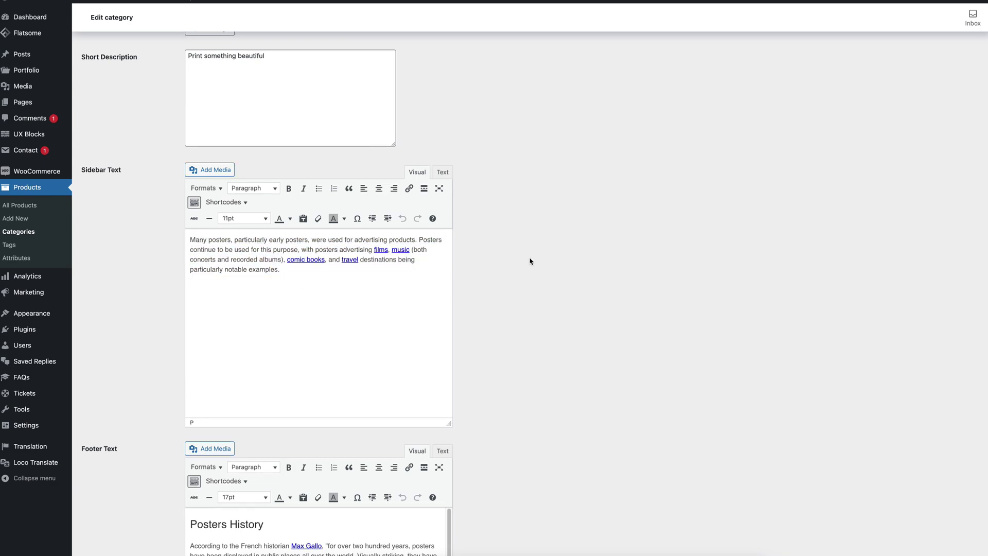
Step: Check the footer text from Posters History down and the full Best Hoodies landing page link
{"action": "scroll", "coordinate": [510, 320], "scroll_direction": "down", "scroll_amount": 4}
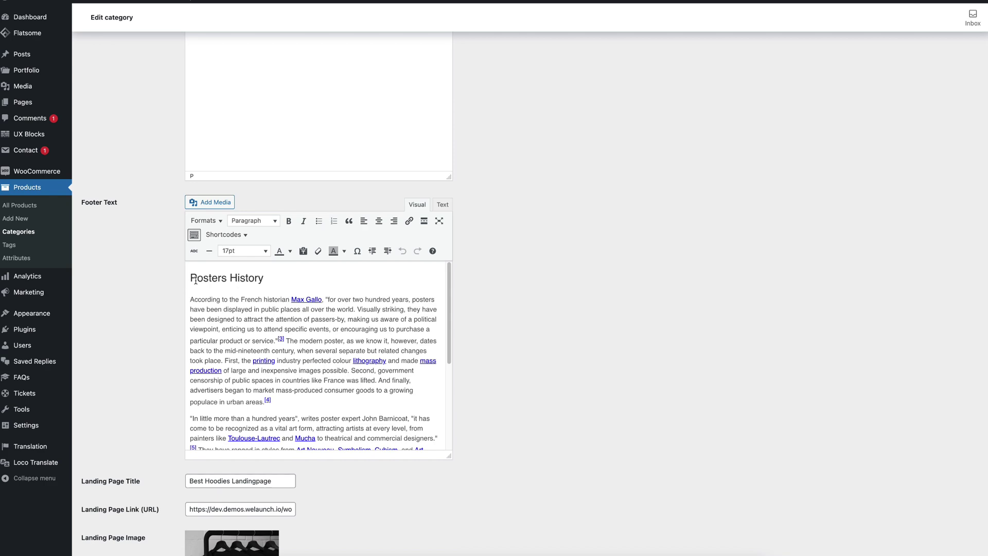
{"action": "left_click_drag", "start_coordinate": [190, 278], "coordinate": [452, 454]}
{"action": "left_click", "coordinate": [314, 338]}
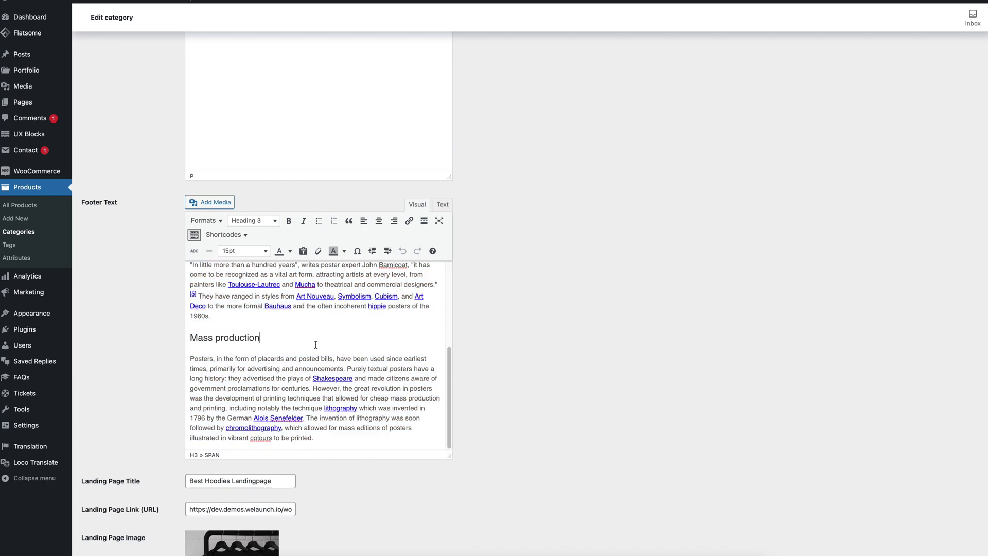
{"action": "scroll", "coordinate": [551, 294], "scroll_direction": "down", "scroll_amount": 2}
{"action": "scroll", "coordinate": [551, 294], "scroll_direction": "down", "scroll_amount": 3}
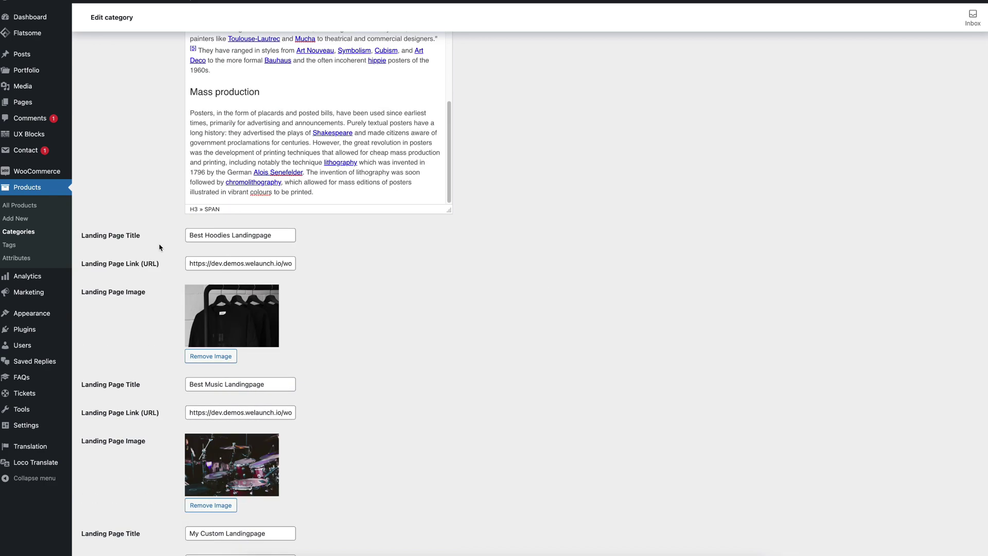
{"action": "left_click_drag", "start_coordinate": [195, 263], "coordinate": [331, 273]}
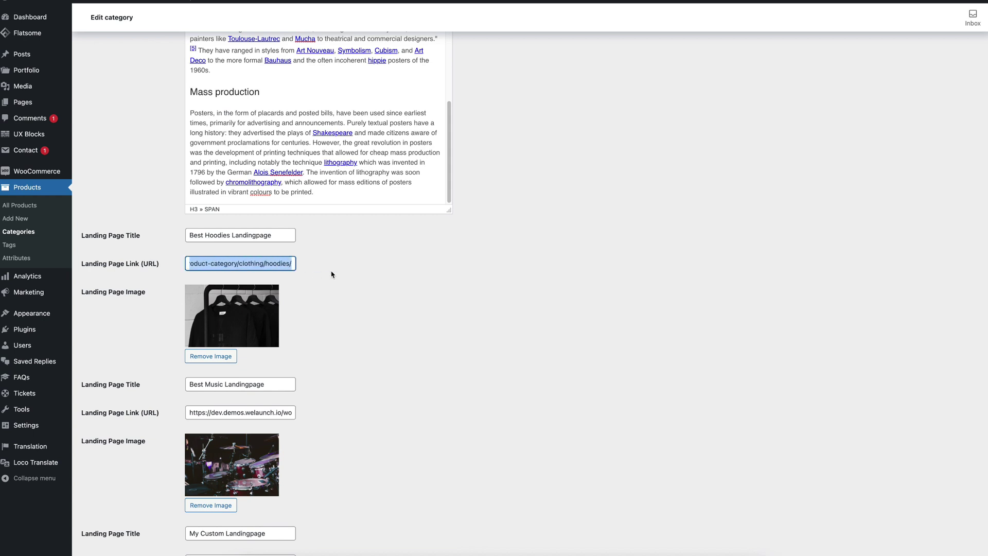
{"action": "left_click_drag", "start_coordinate": [189, 263], "coordinate": [302, 266]}
{"action": "left_click", "coordinate": [494, 268]}
Step: Check the Best Music and My Custom Landingpage titles in the landing page fields
{"action": "scroll", "coordinate": [492, 275], "scroll_direction": "down", "scroll_amount": 3}
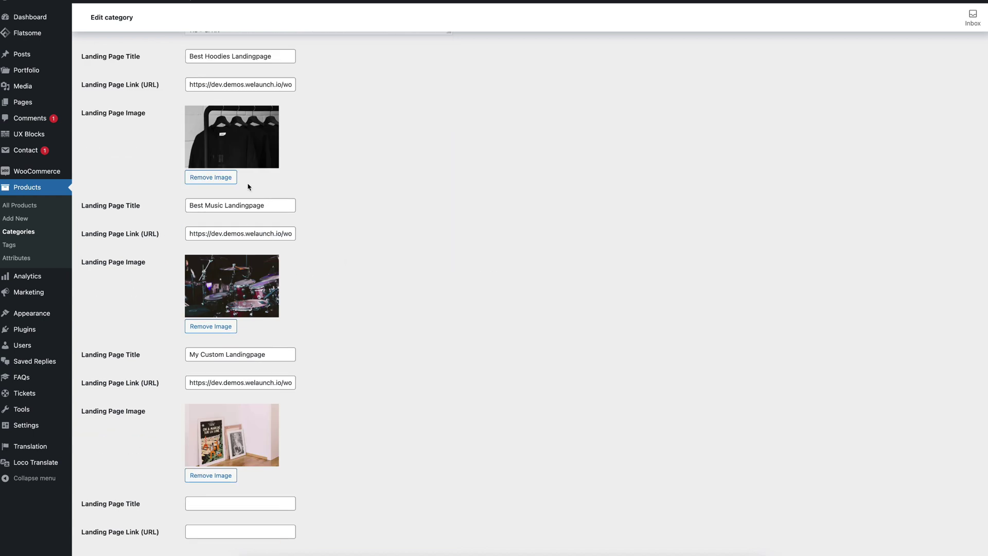
{"action": "triple_click", "coordinate": [271, 204]}
{"action": "triple_click", "coordinate": [281, 351]}
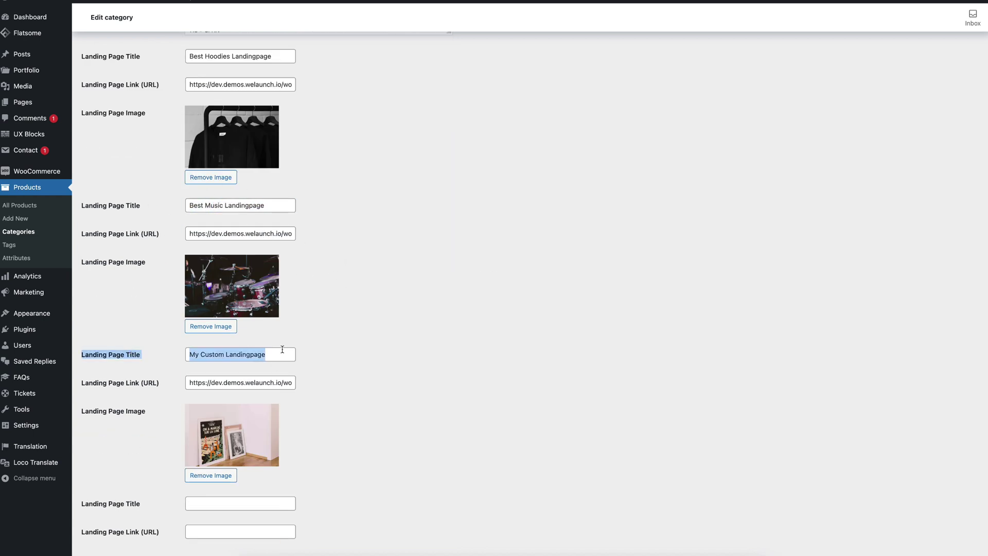
{"action": "left_click", "coordinate": [337, 359]}
{"action": "scroll", "coordinate": [252, 386], "scroll_direction": "down", "scroll_amount": 2}
{"action": "scroll", "coordinate": [254, 355], "scroll_direction": "down", "scroll_amount": 1}
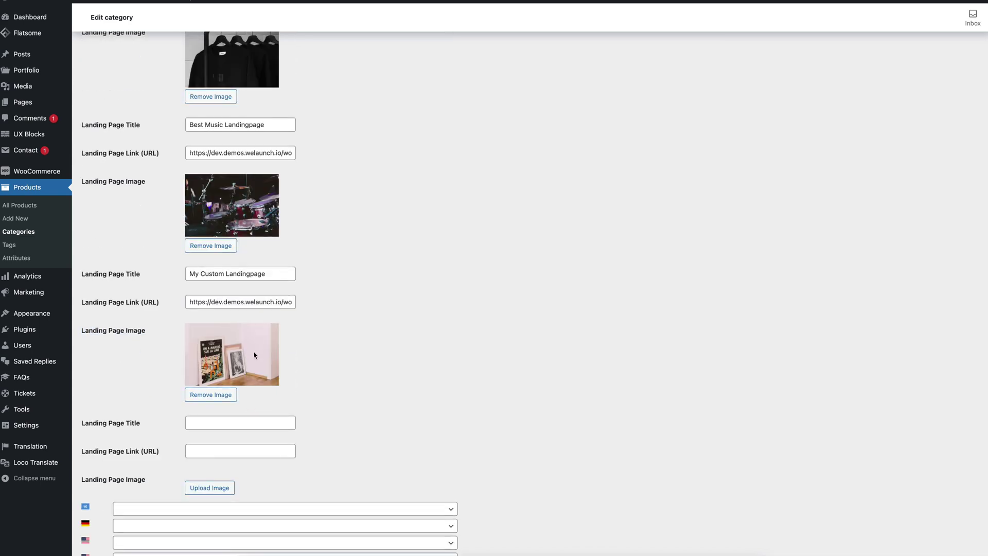
{"action": "scroll", "coordinate": [458, 285], "scroll_direction": "up", "scroll_amount": 15}
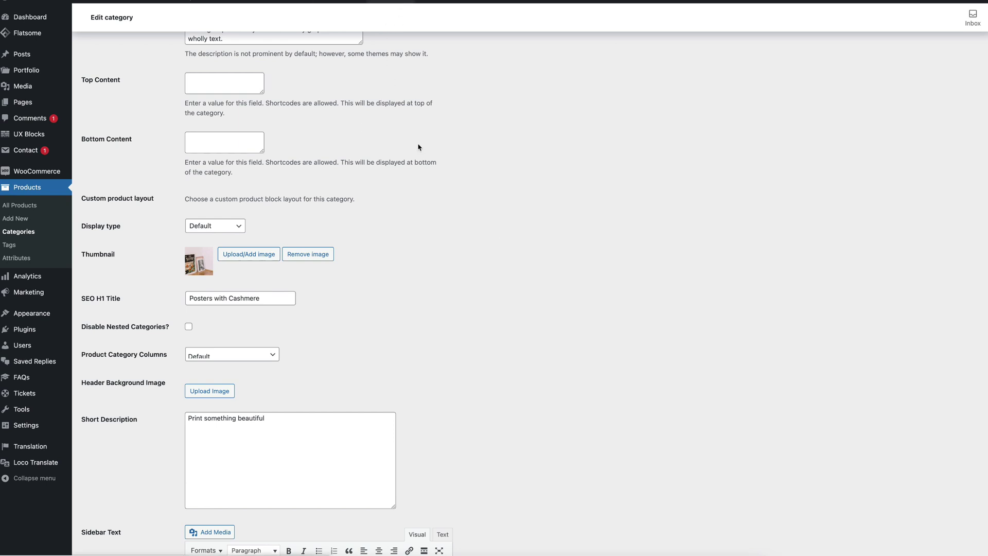
{"action": "key", "text": "ctrl+Tab"}
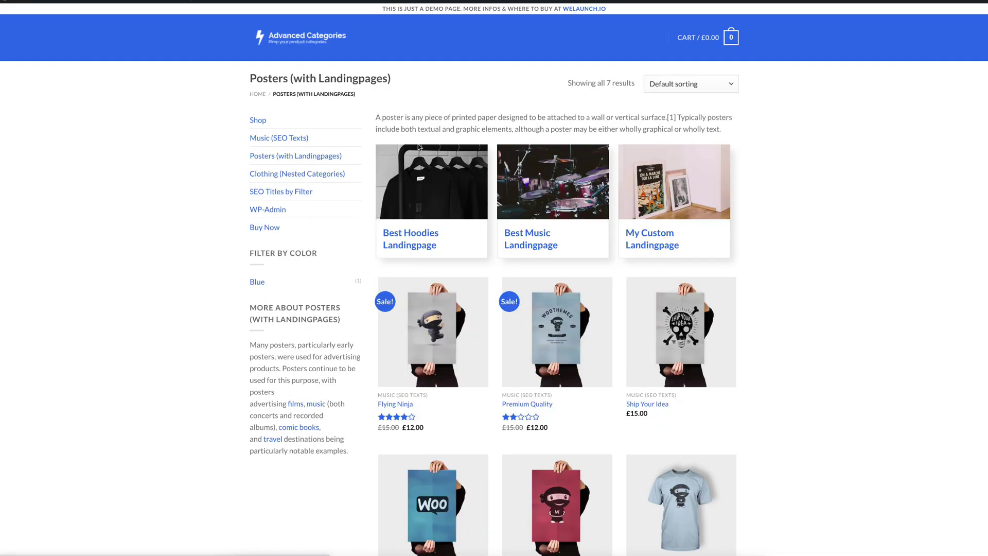